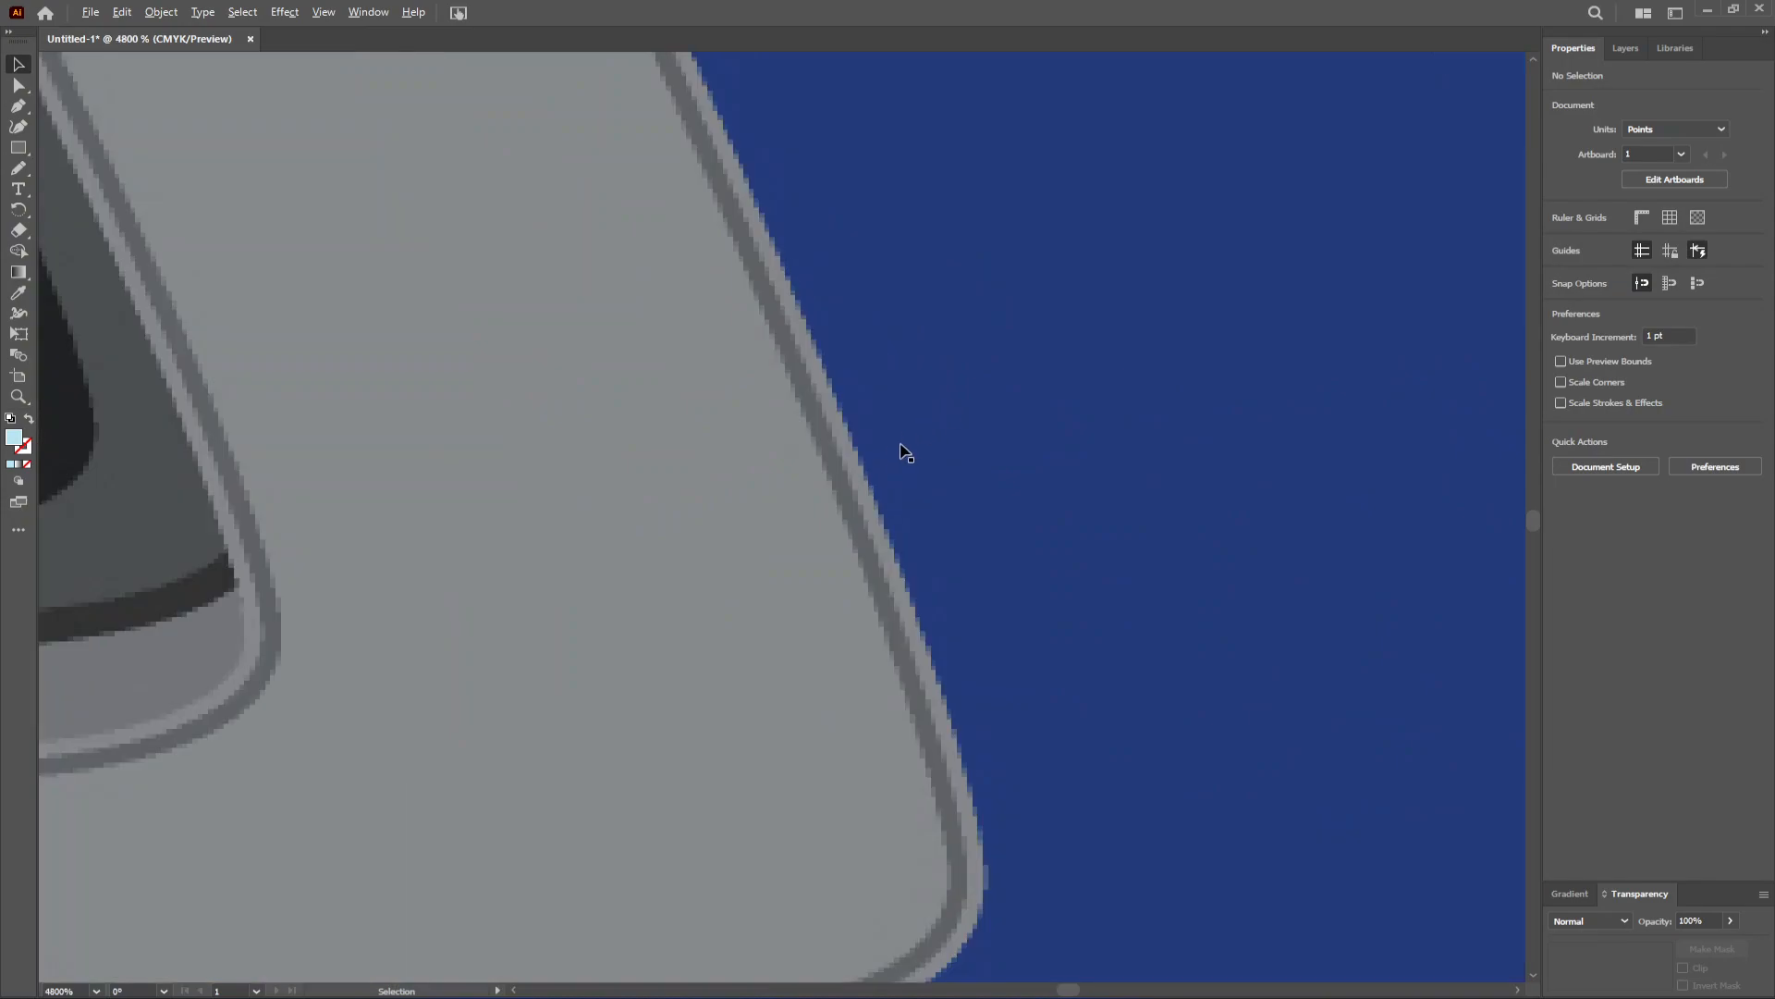
Step: Examine the edges of the blue car image up close around the grille and the headlight, and view the whole picture
scroll(852, 475, up, 2)
scroll(851, 476, up, 1)
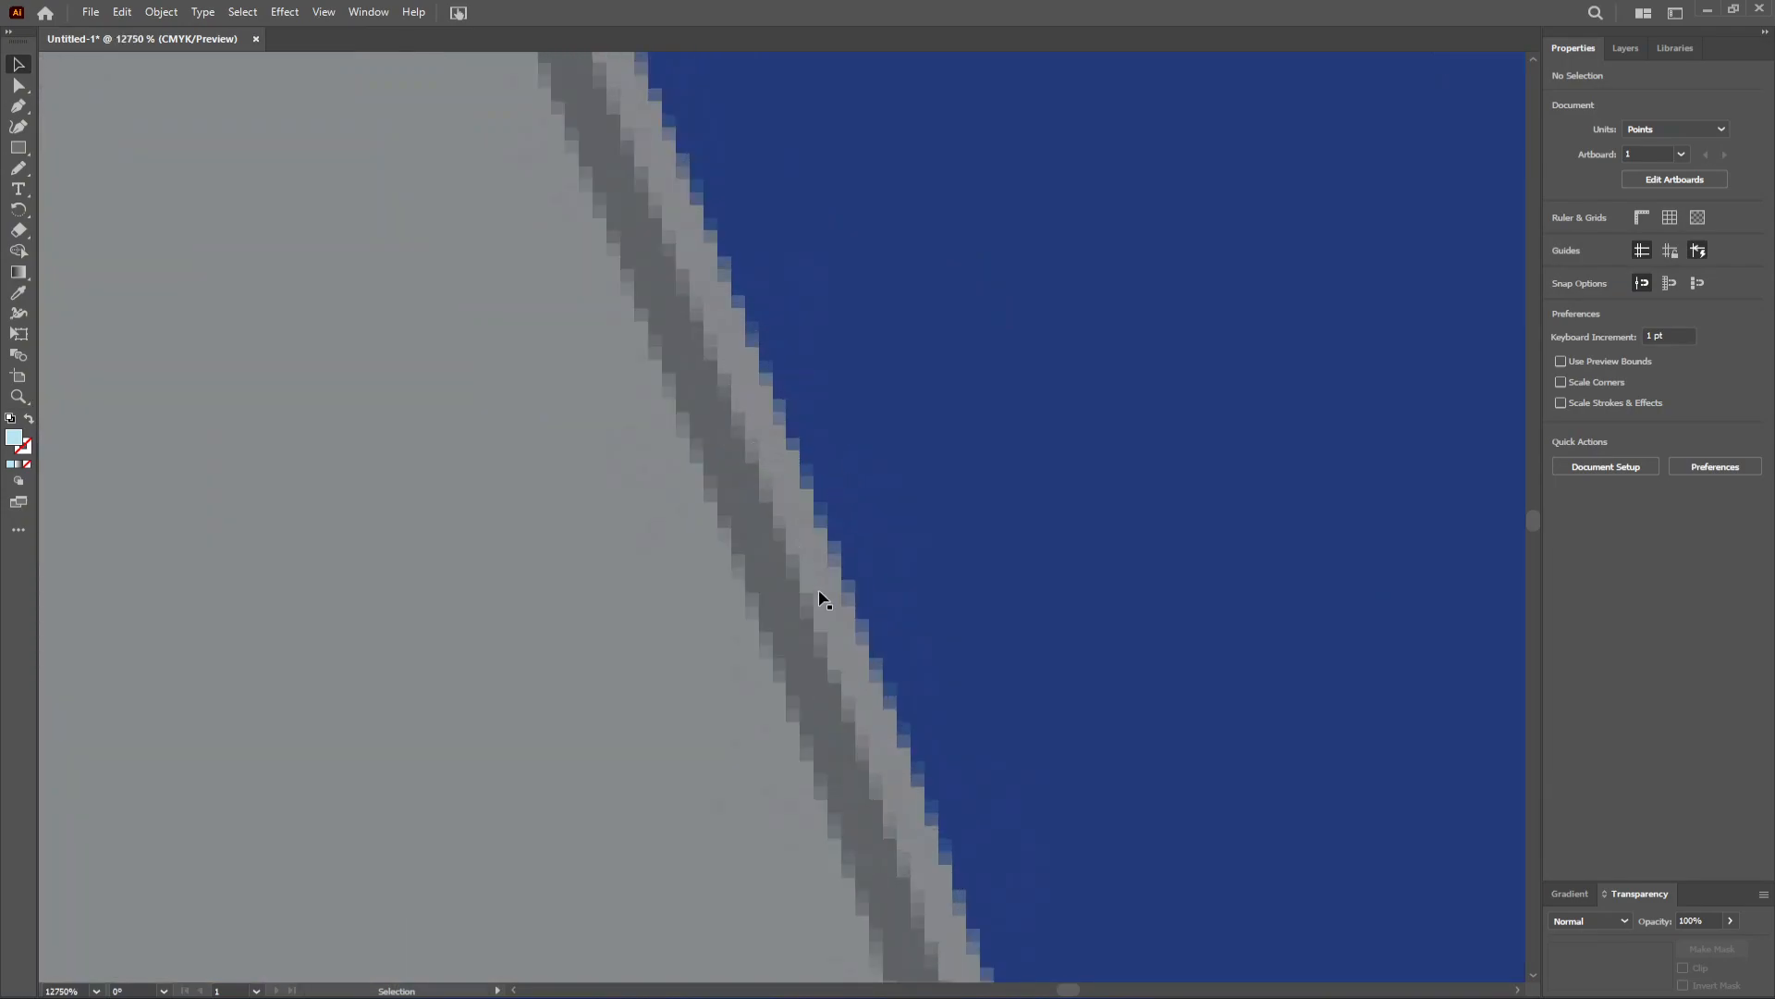
scroll(735, 545, down, 1)
scroll(733, 545, down, 8)
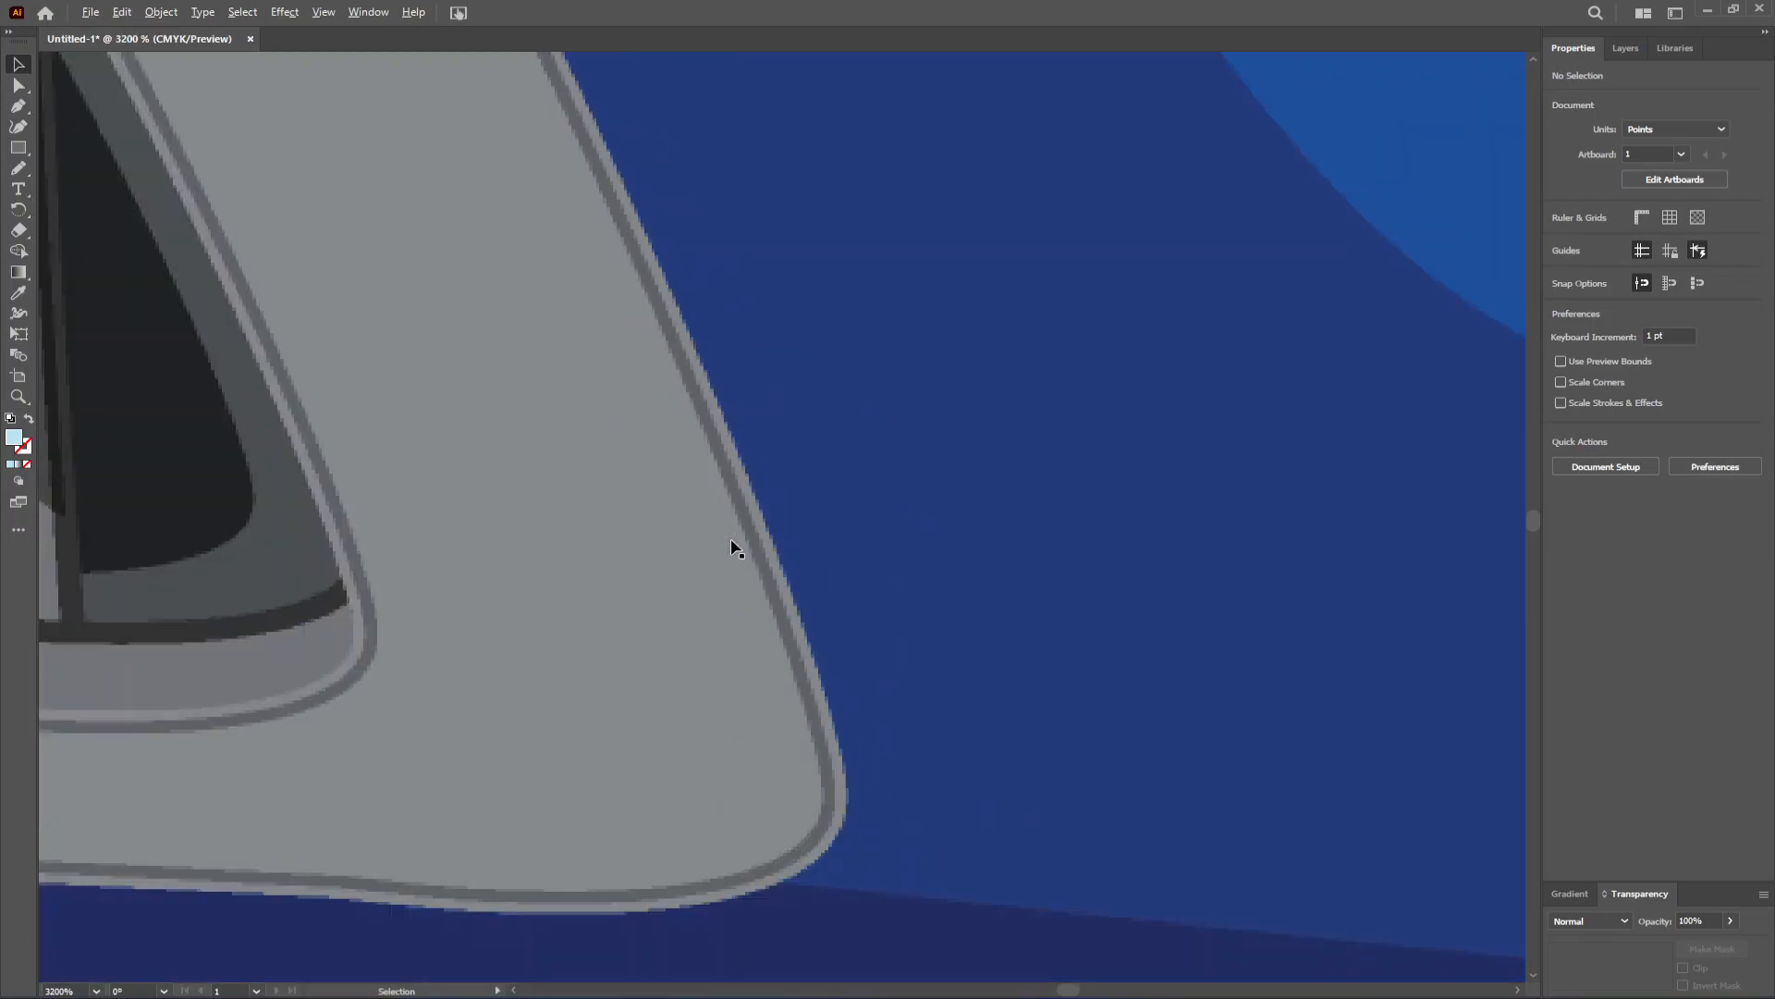
scroll(737, 545, down, 7)
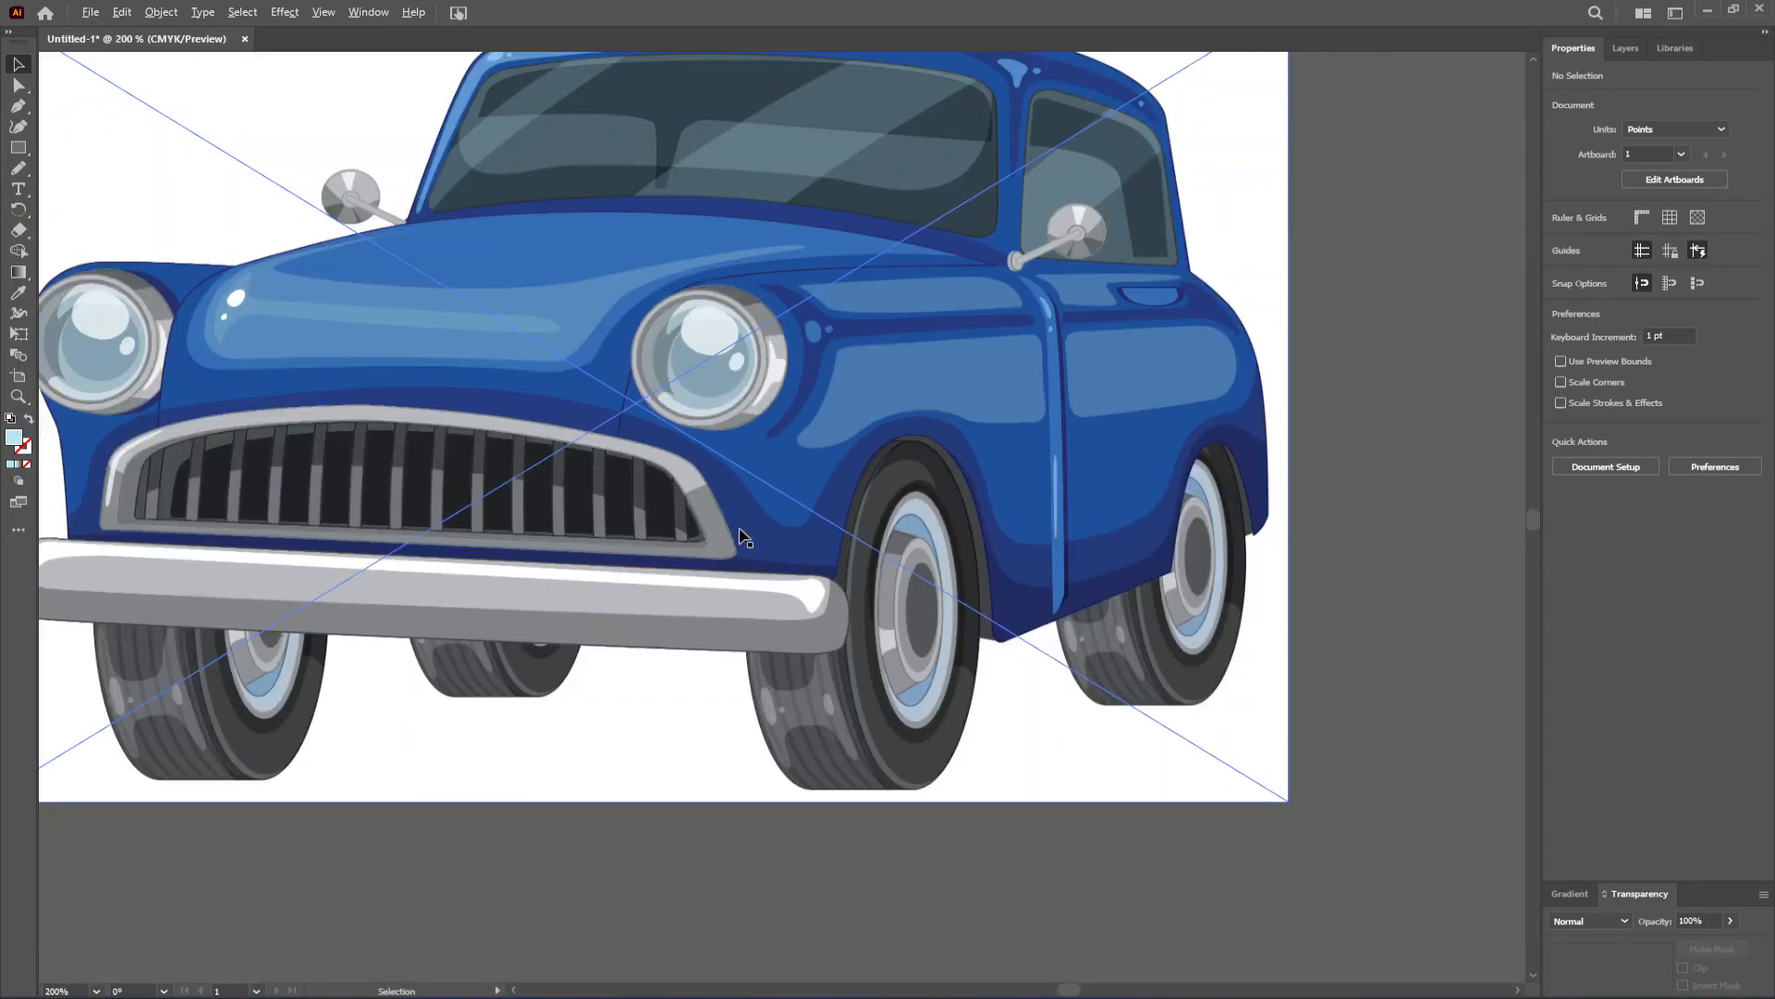
scroll(708, 500, up, 2)
scroll(805, 504, down, 2)
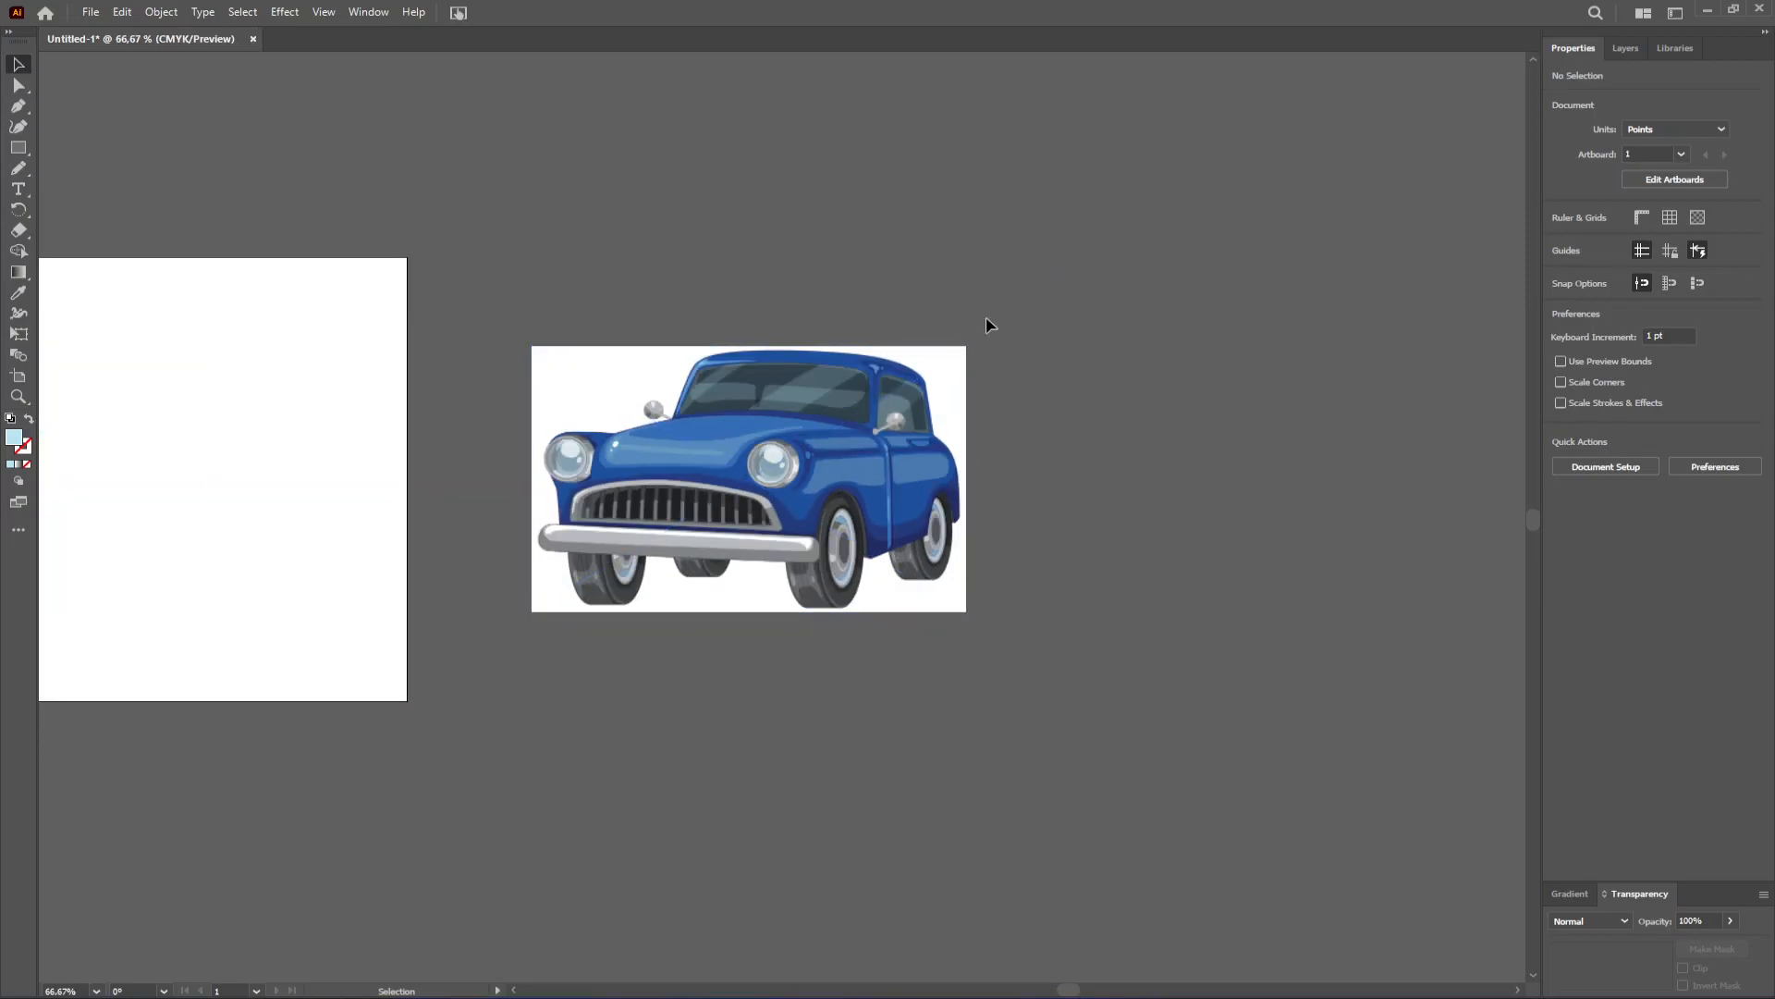
scroll(769, 518, up, 6)
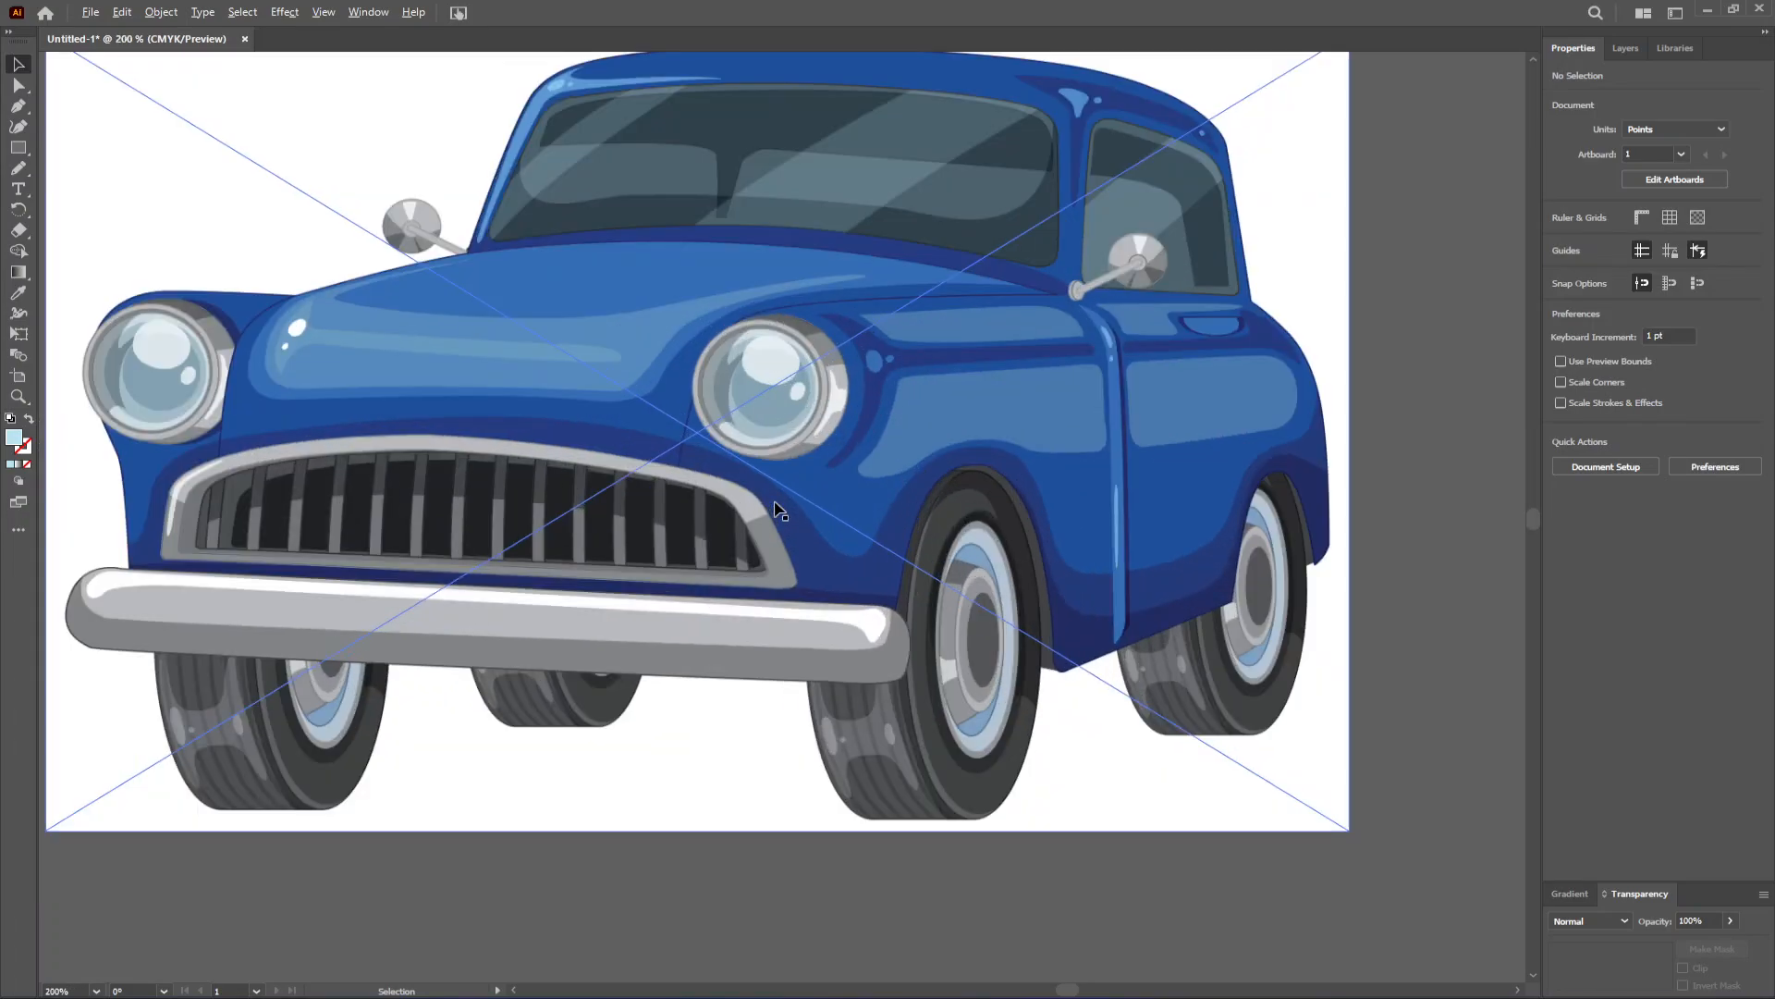
scroll(794, 528, down, 5)
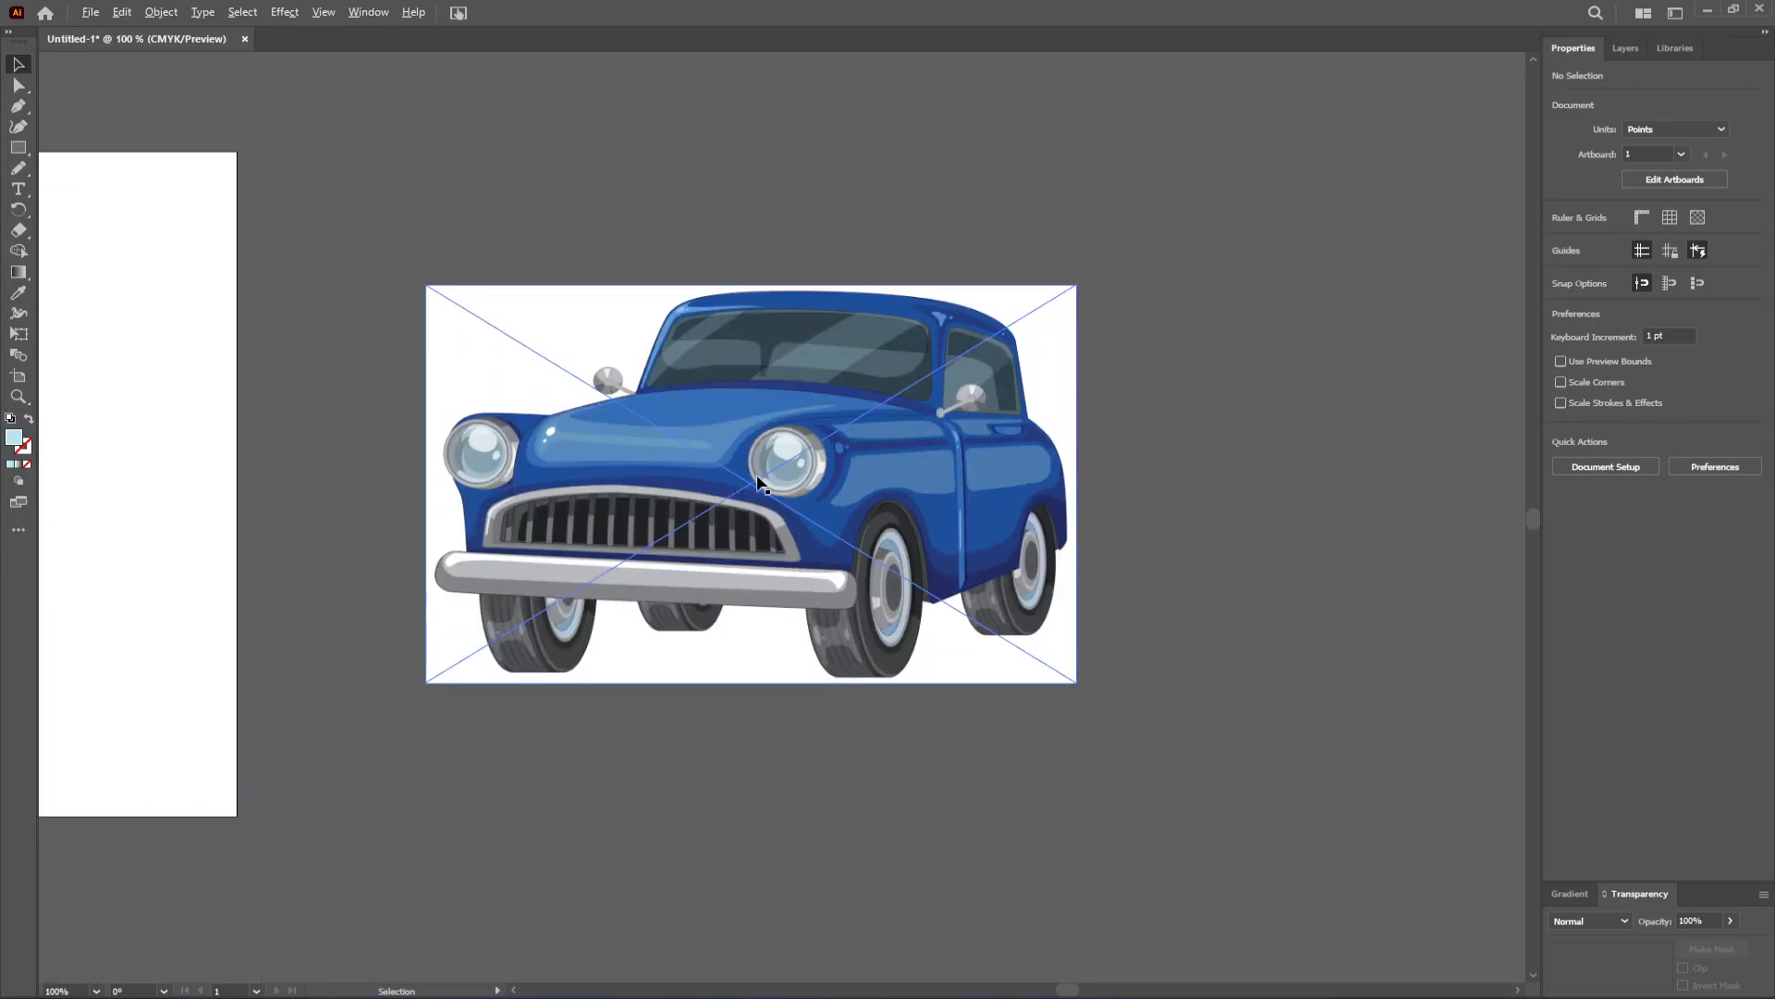
scroll(768, 486, up, 1)
scroll(790, 442, up, 1)
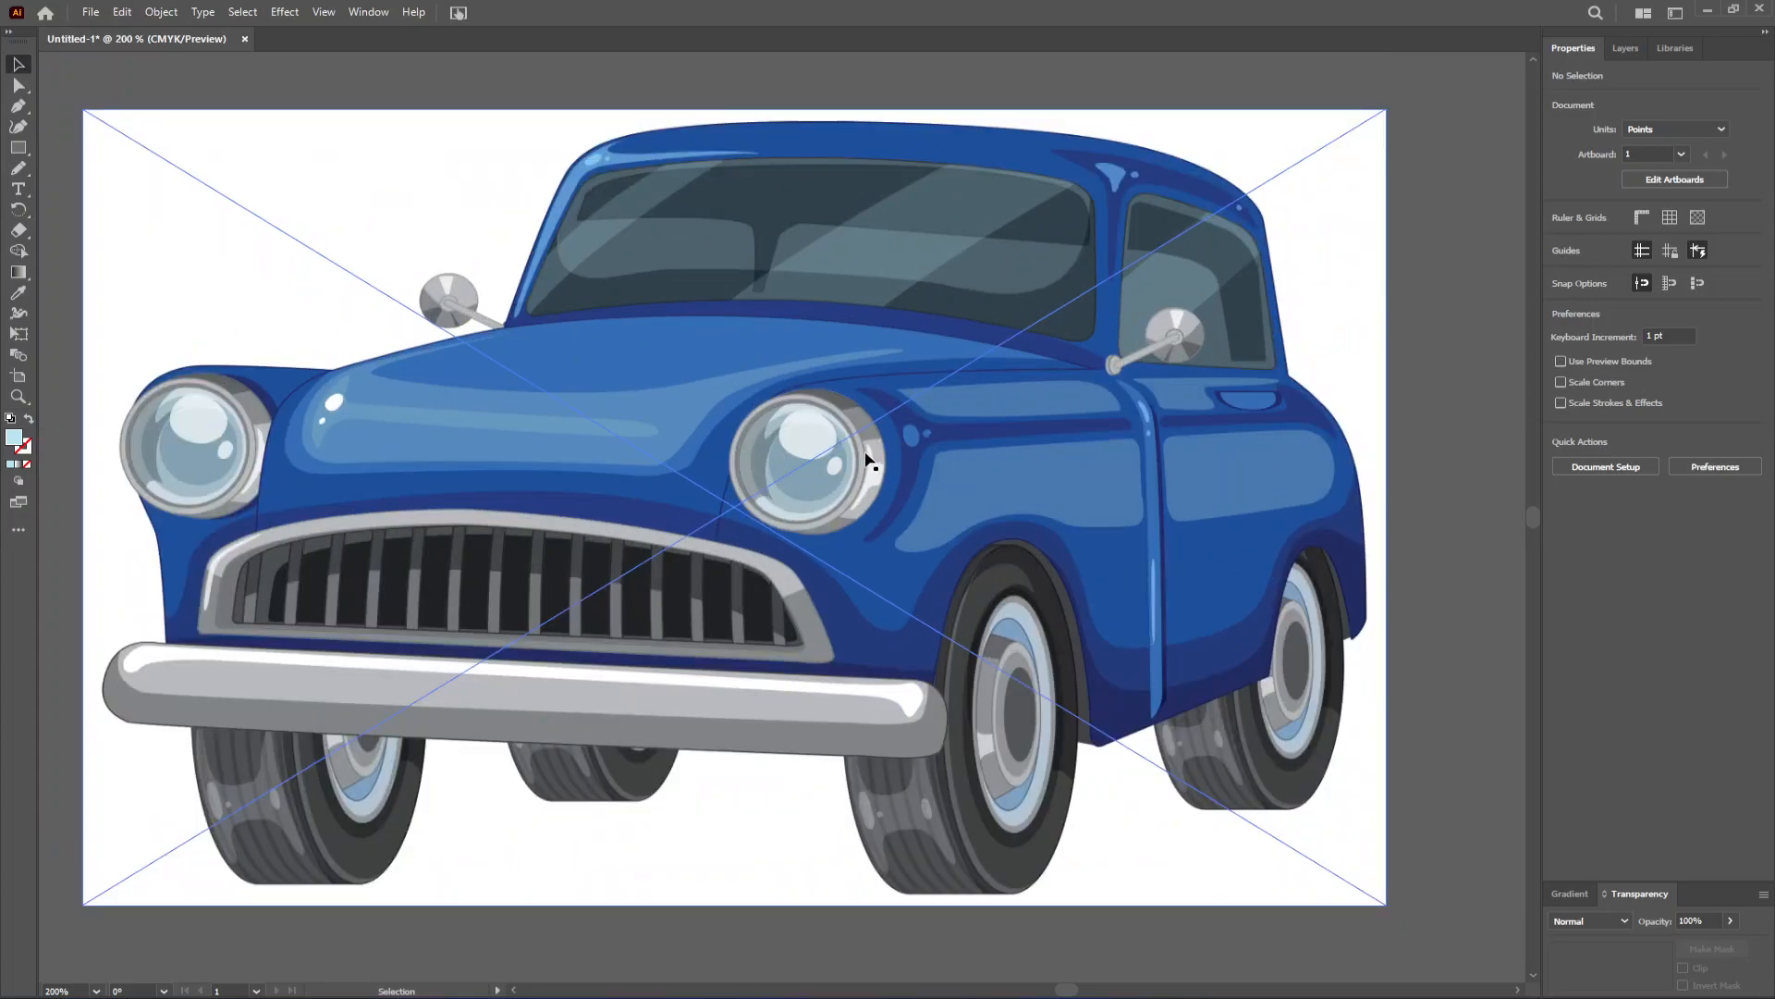
scroll(863, 453, up, 3)
scroll(869, 459, up, 2)
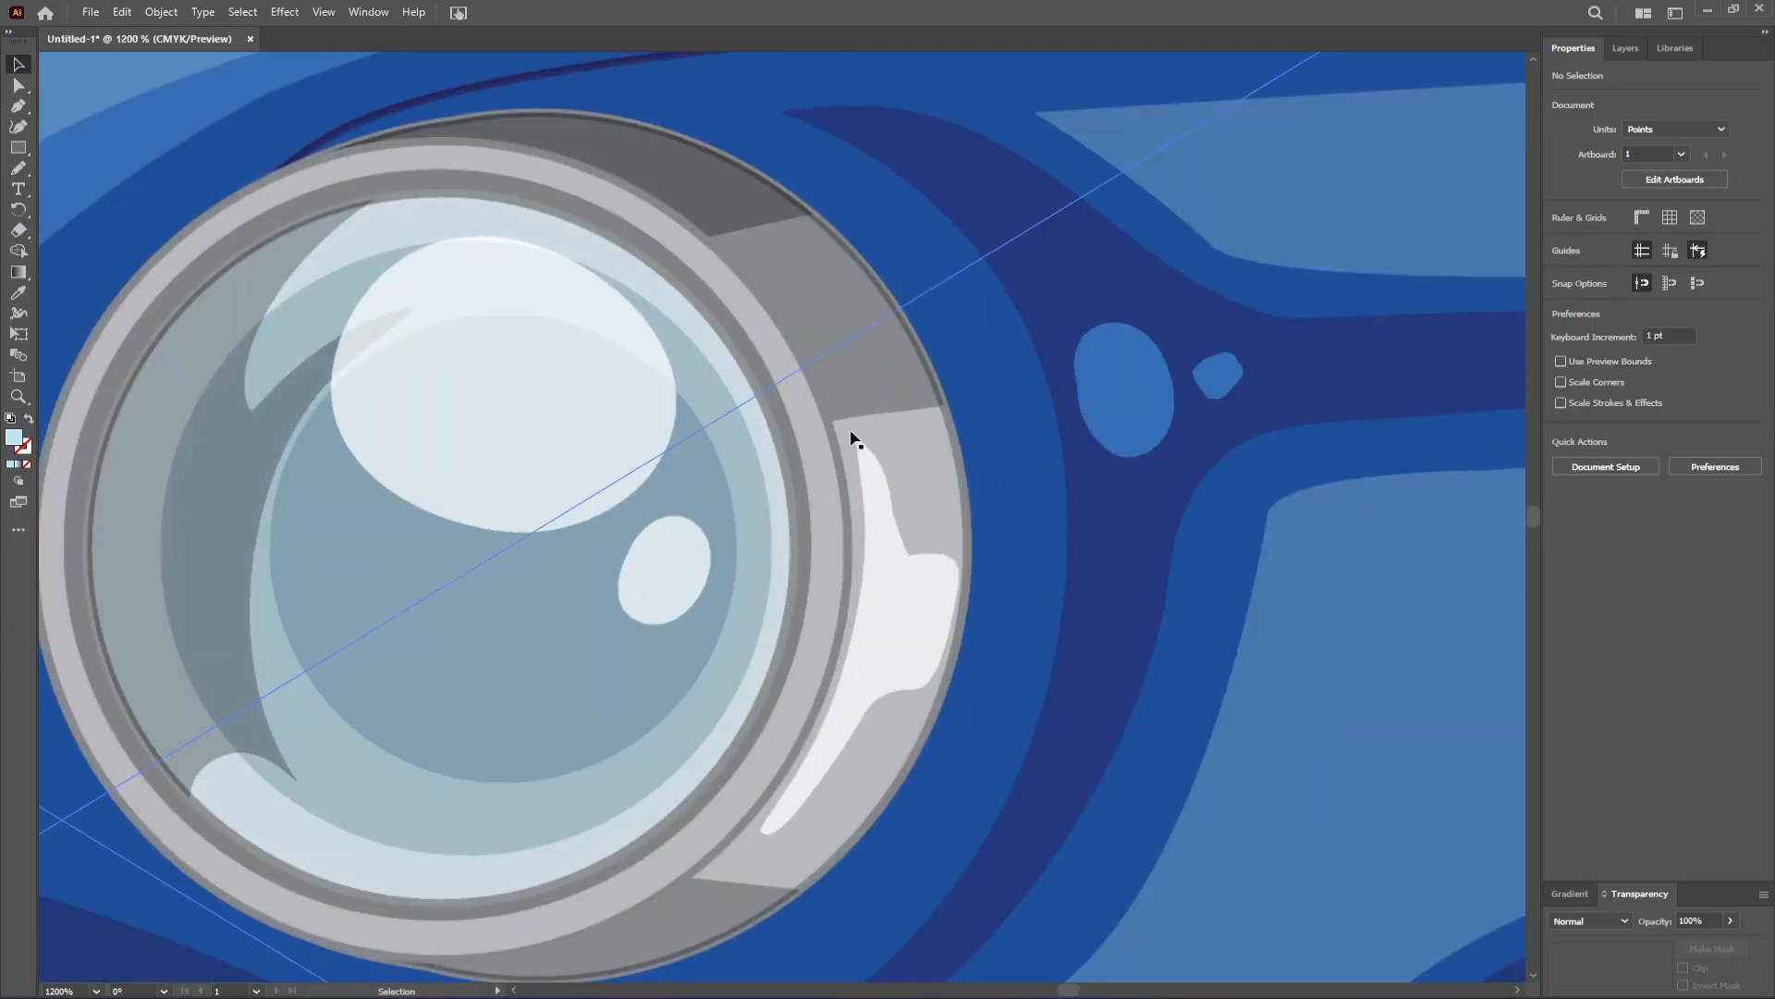
scroll(853, 444, down, 5)
scroll(853, 448, down, 2)
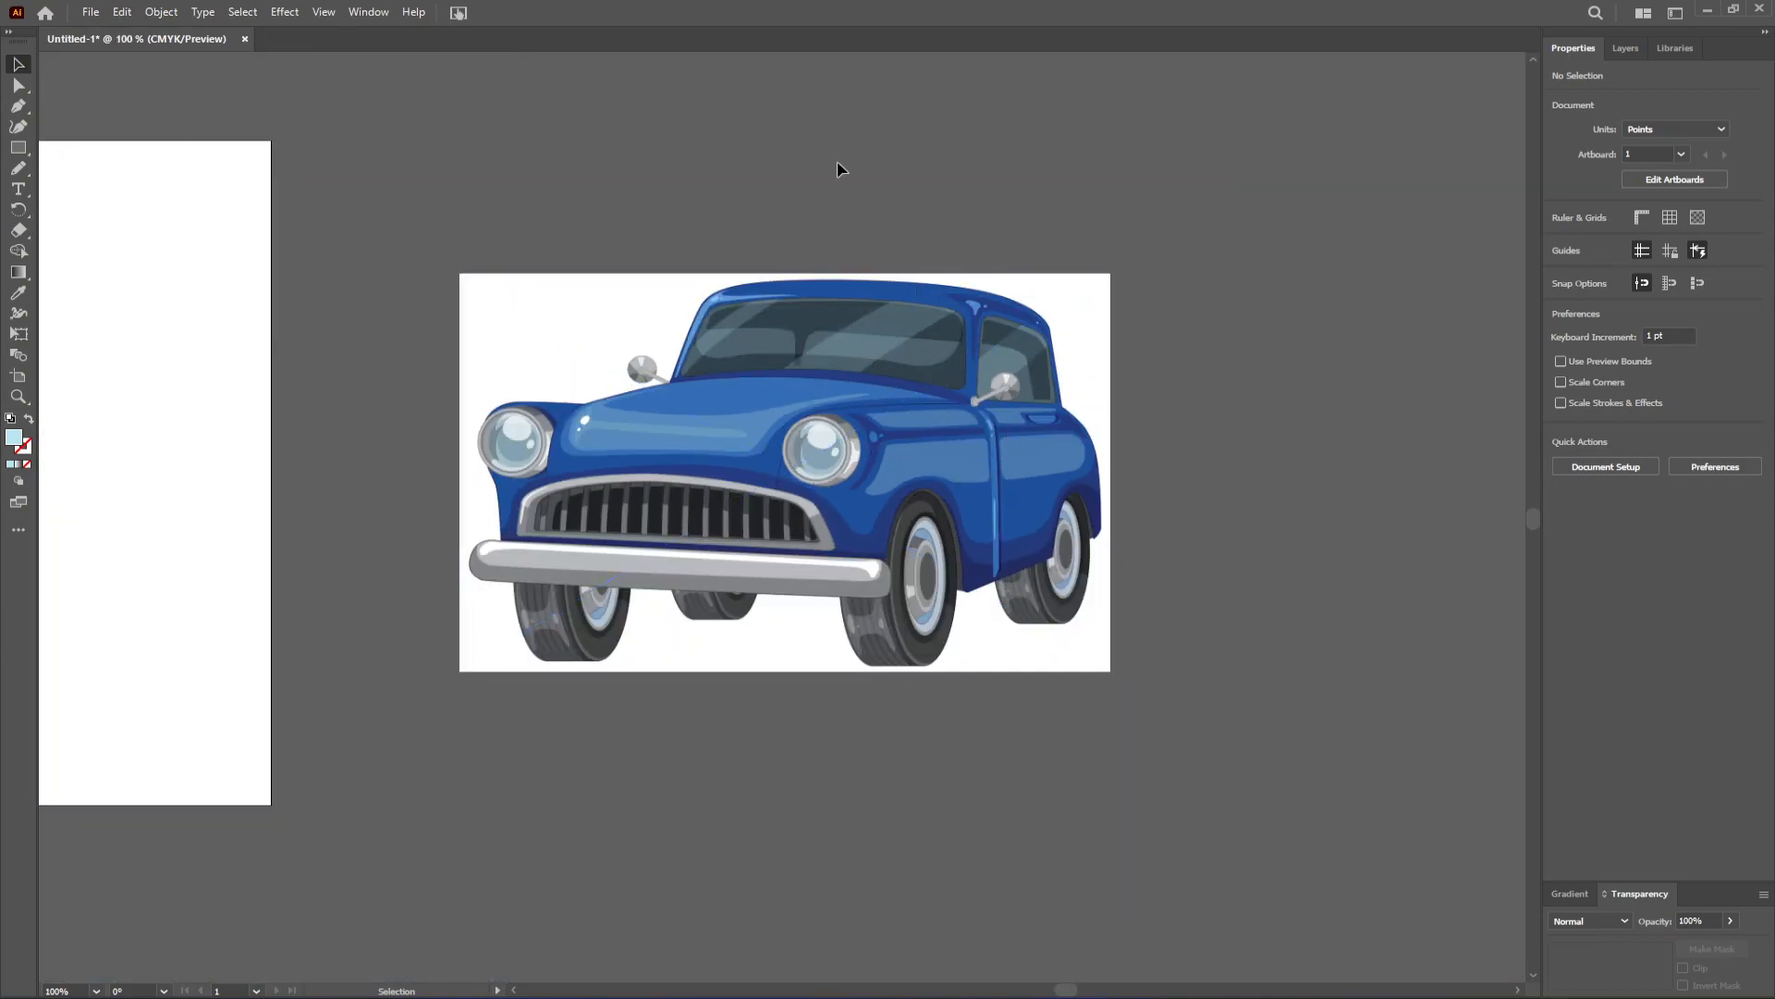
Step: Trace the linked car image with the High Fidelity Photo preset, accepting the slow processing of the large image
click(846, 434)
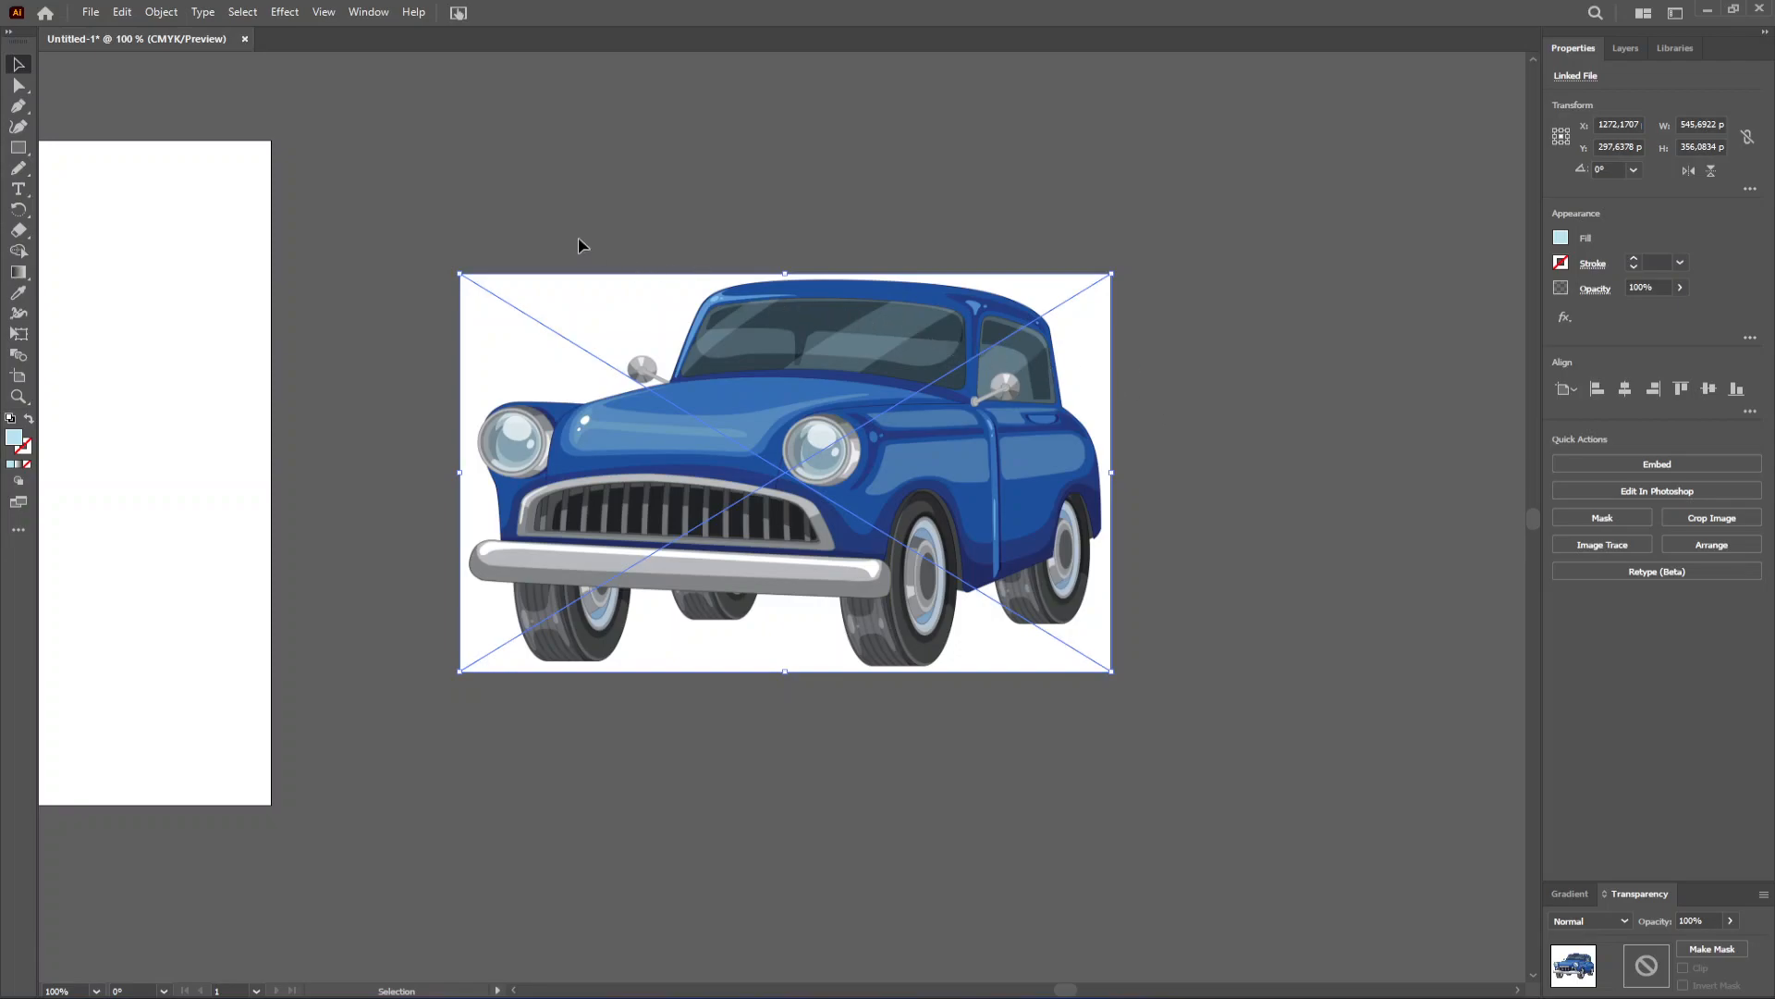
click(362, 11)
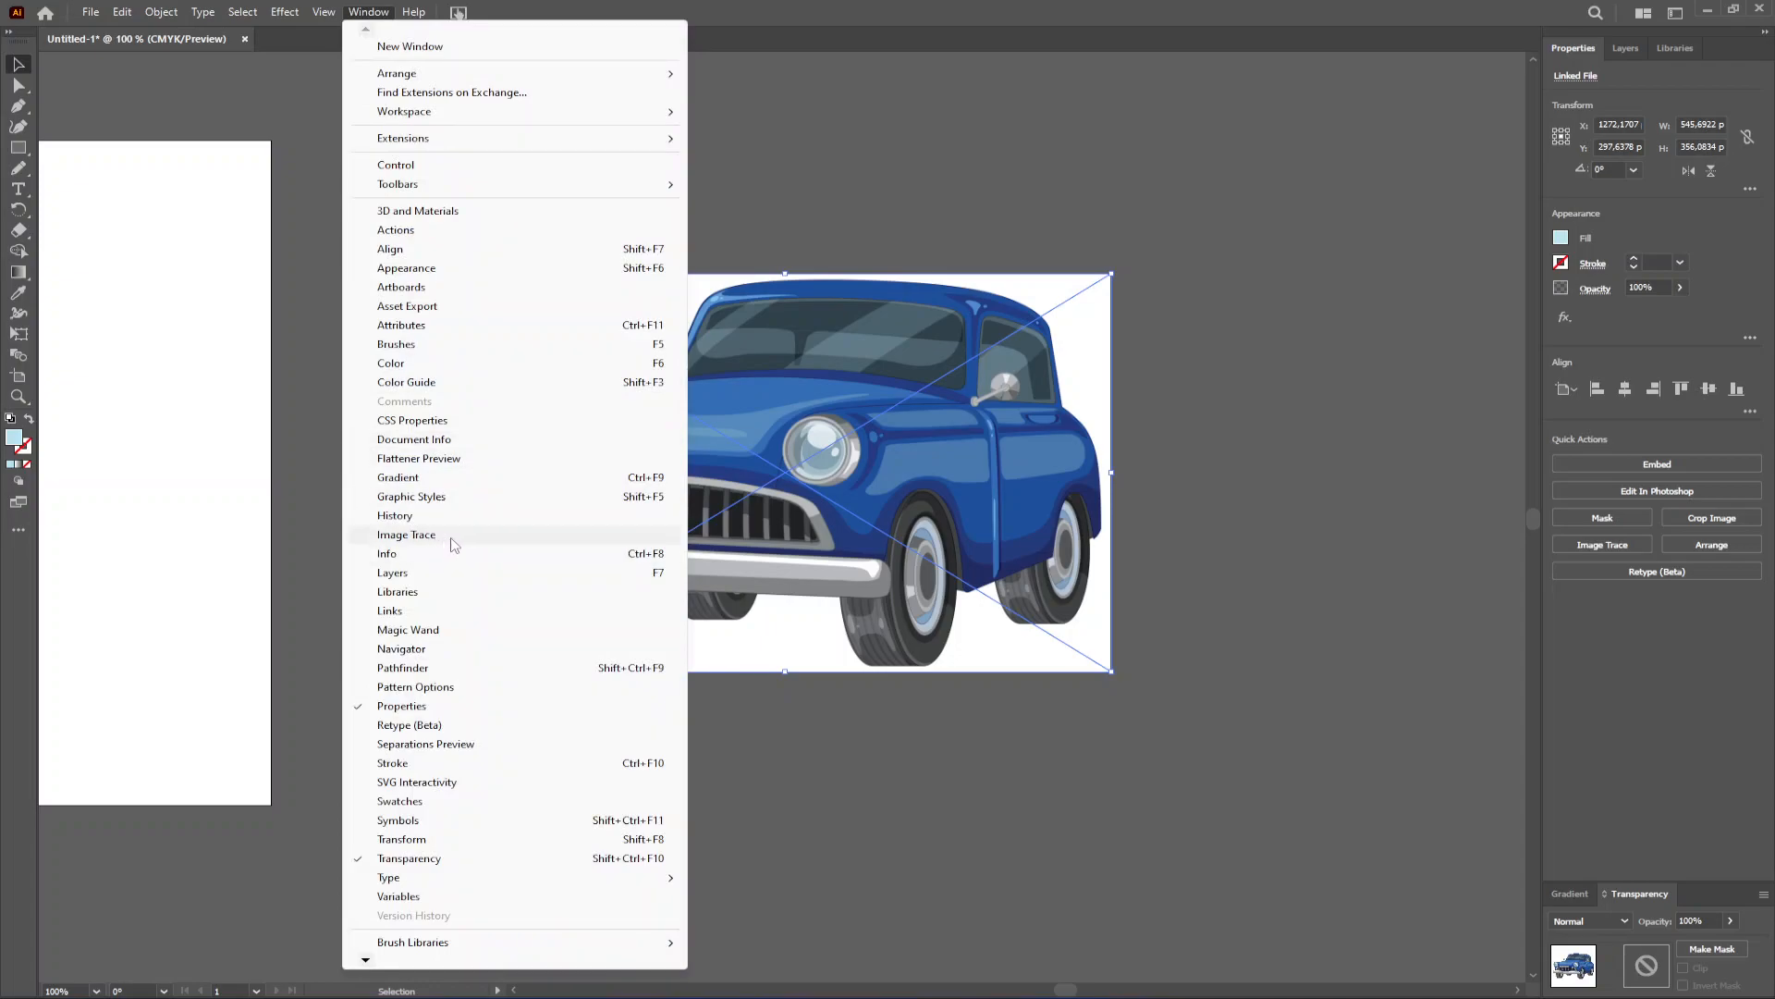
click(941, 209)
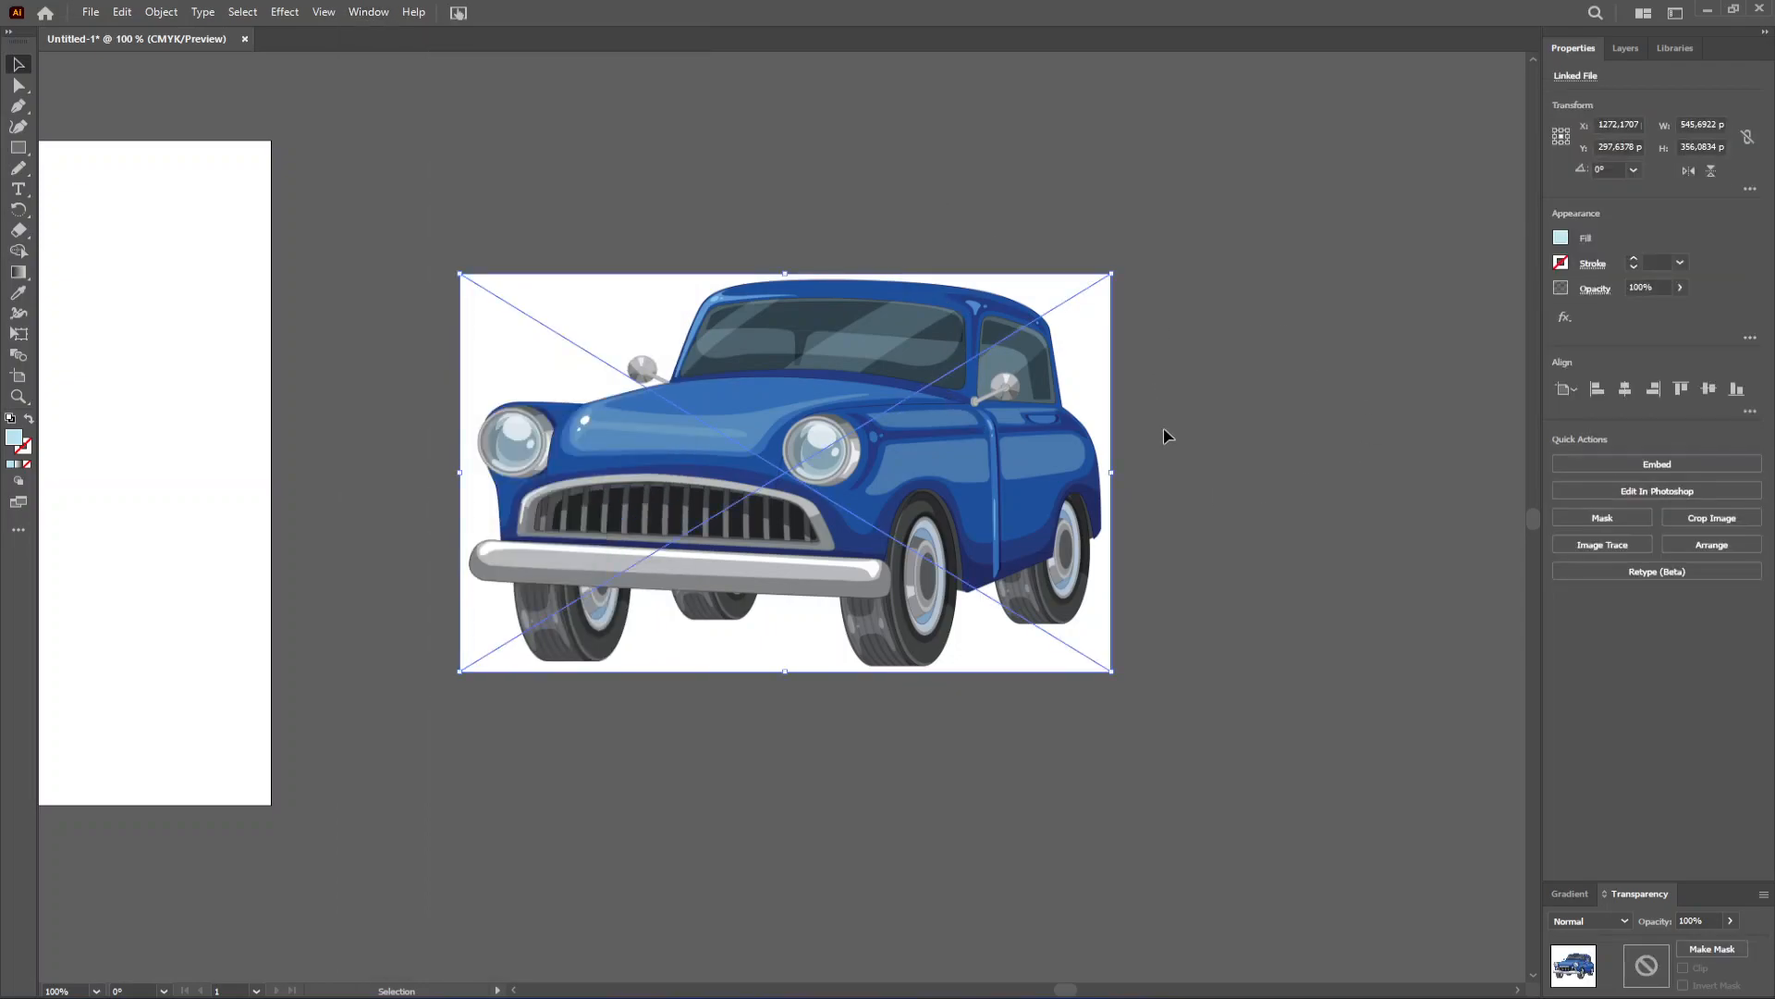
click(1584, 547)
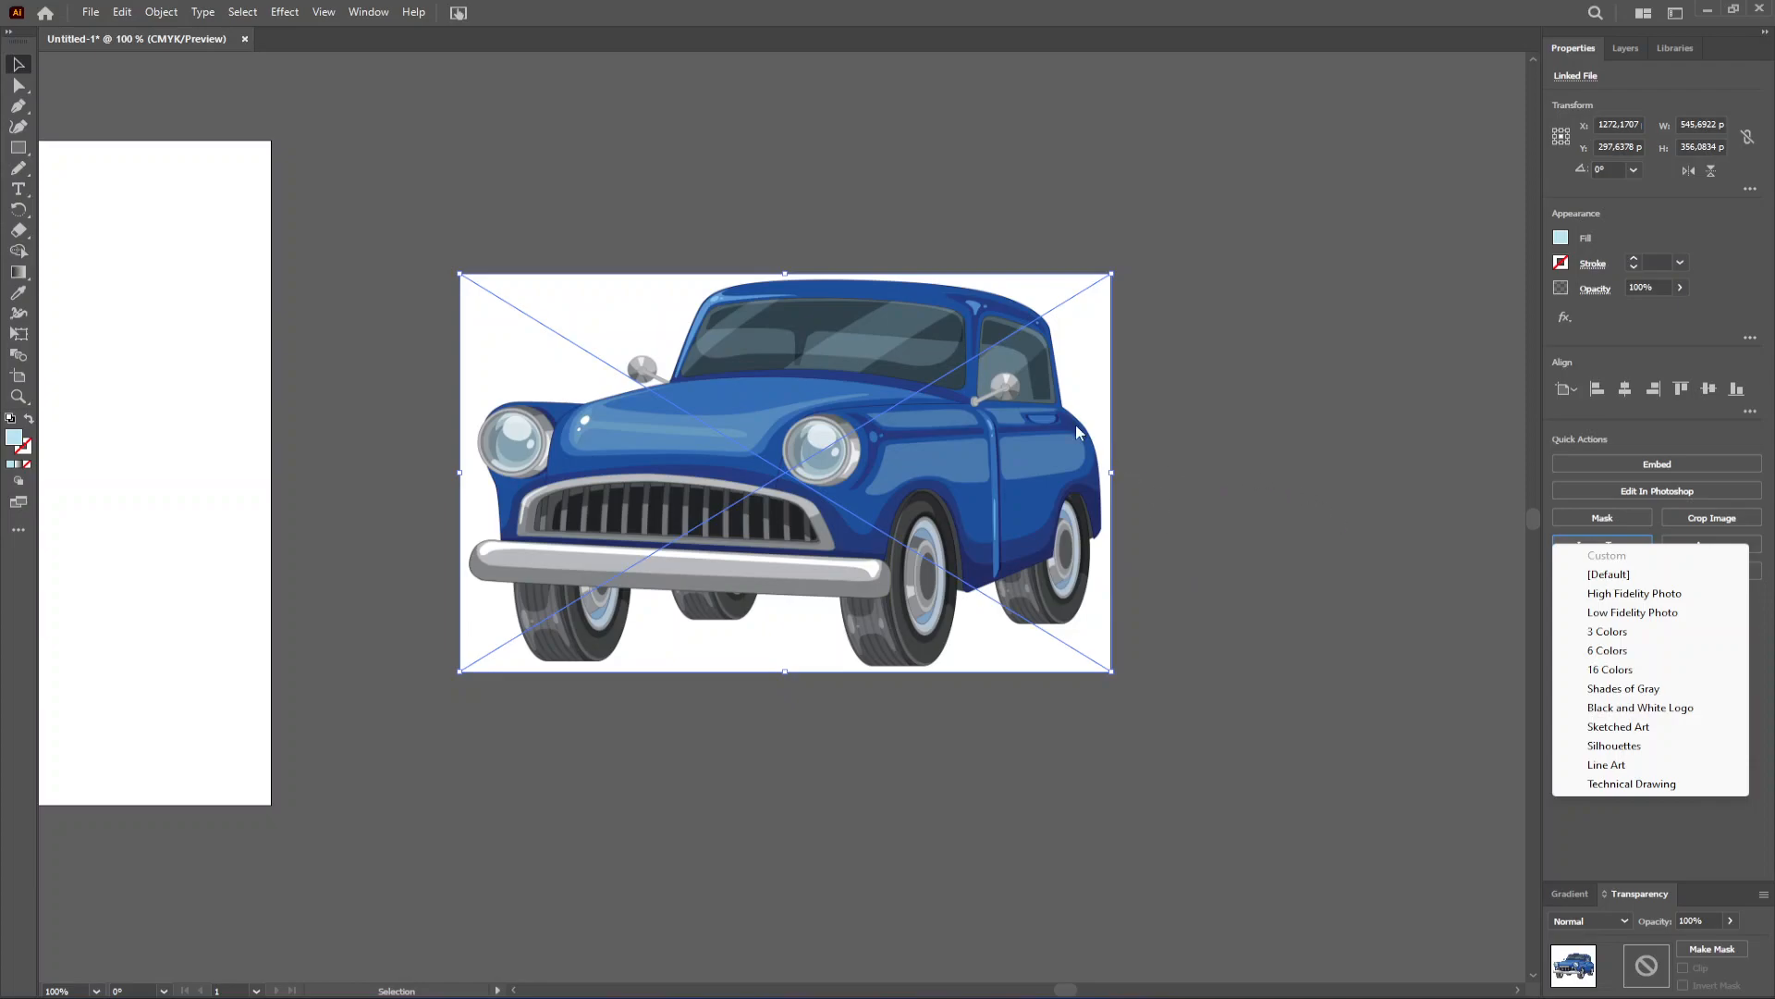
click(1667, 596)
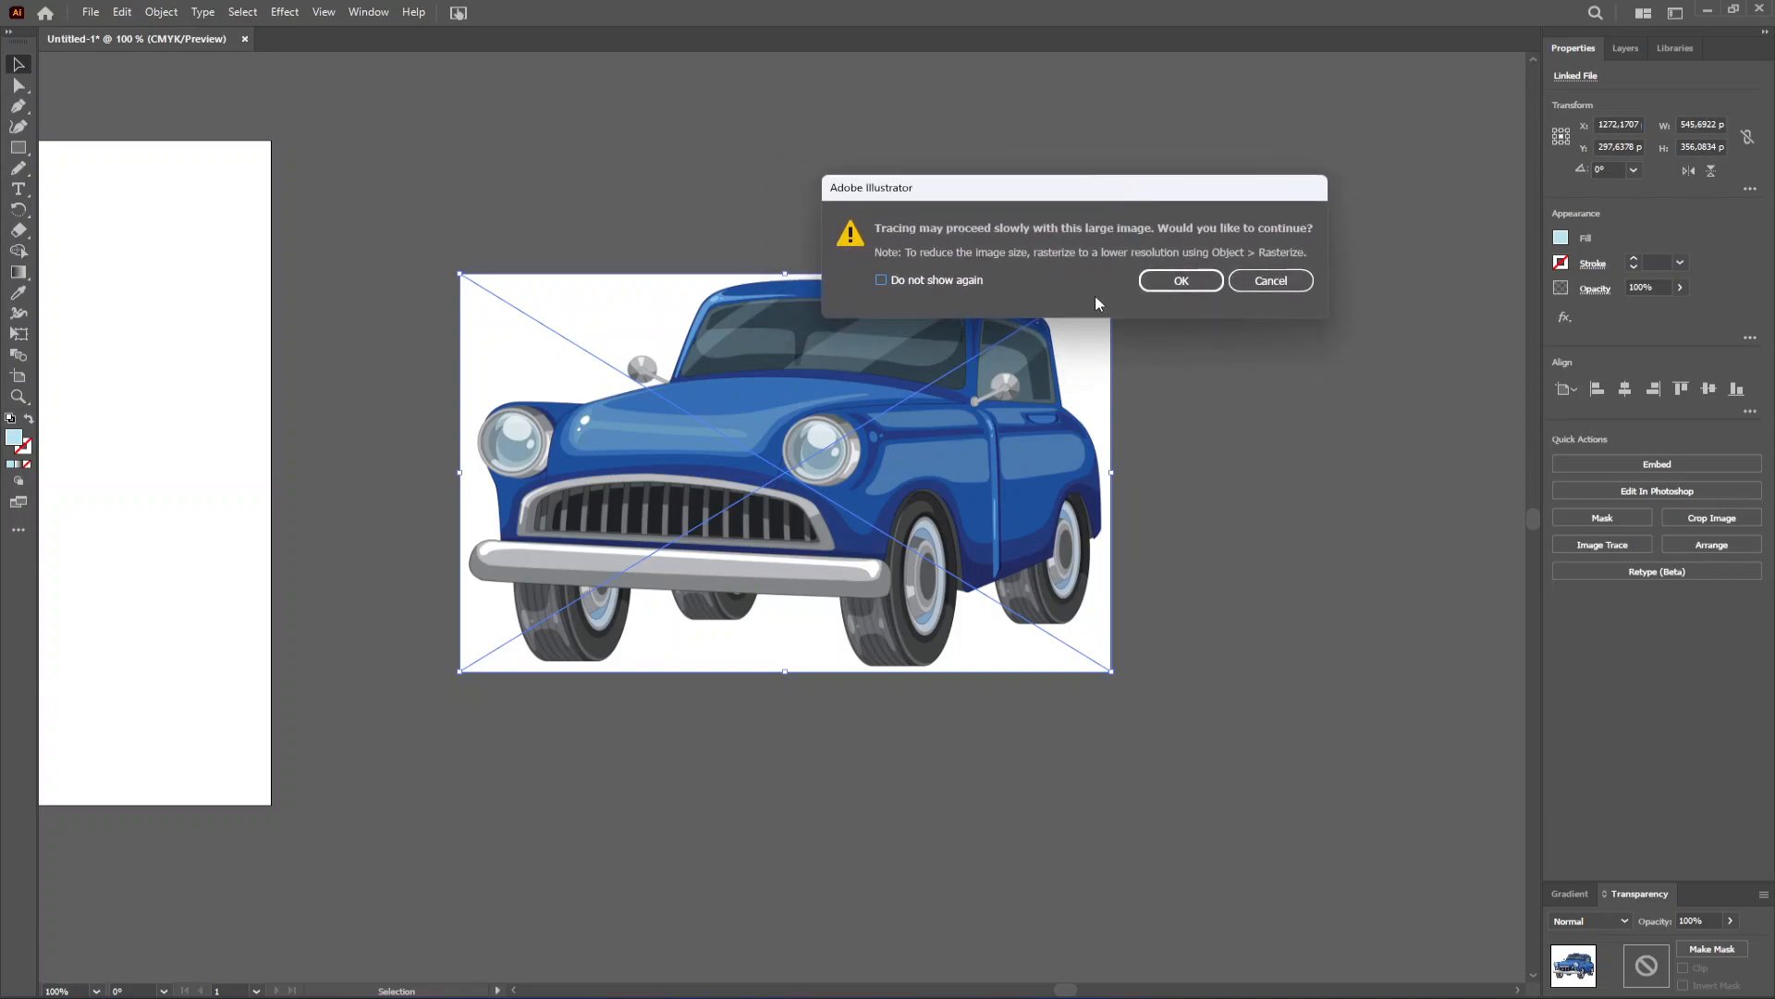
click(1188, 281)
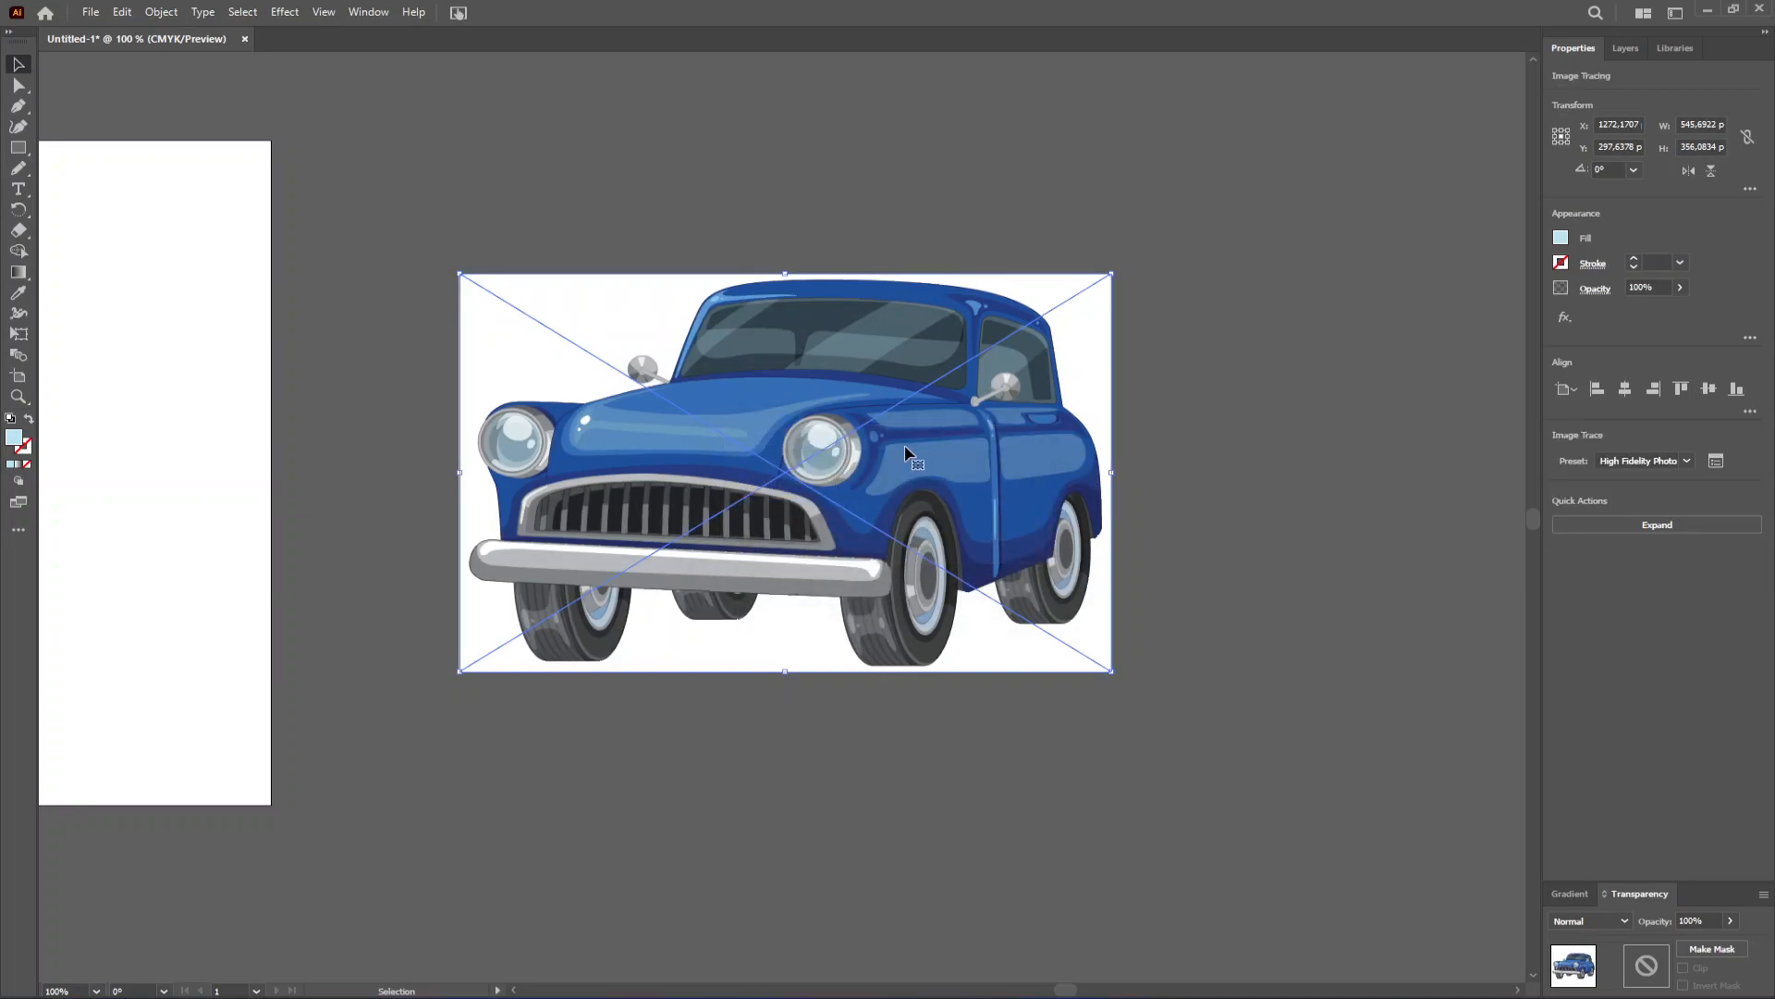
Step: Inspect the traced car up close and review its Image Trace settings, including the advanced options, without changing them
scroll(835, 448, up, 2)
scroll(1007, 455, down, 1)
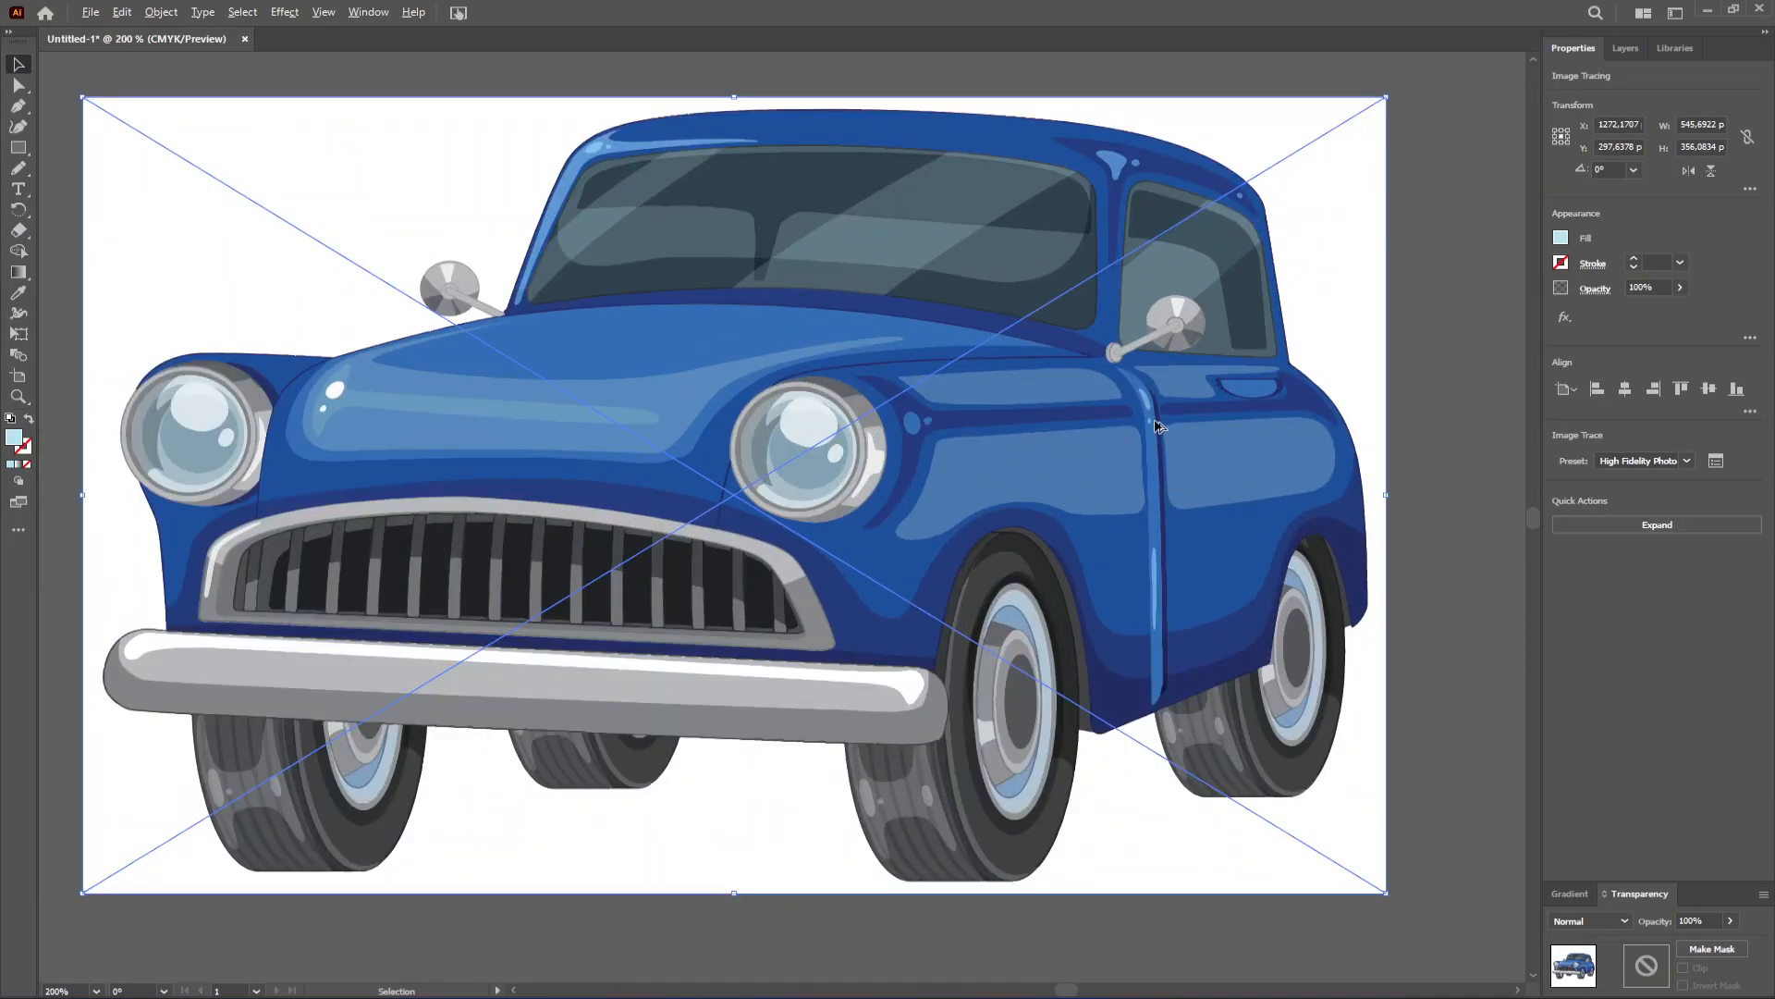
scroll(1156, 425, up, 5)
scroll(1160, 427, down, 4)
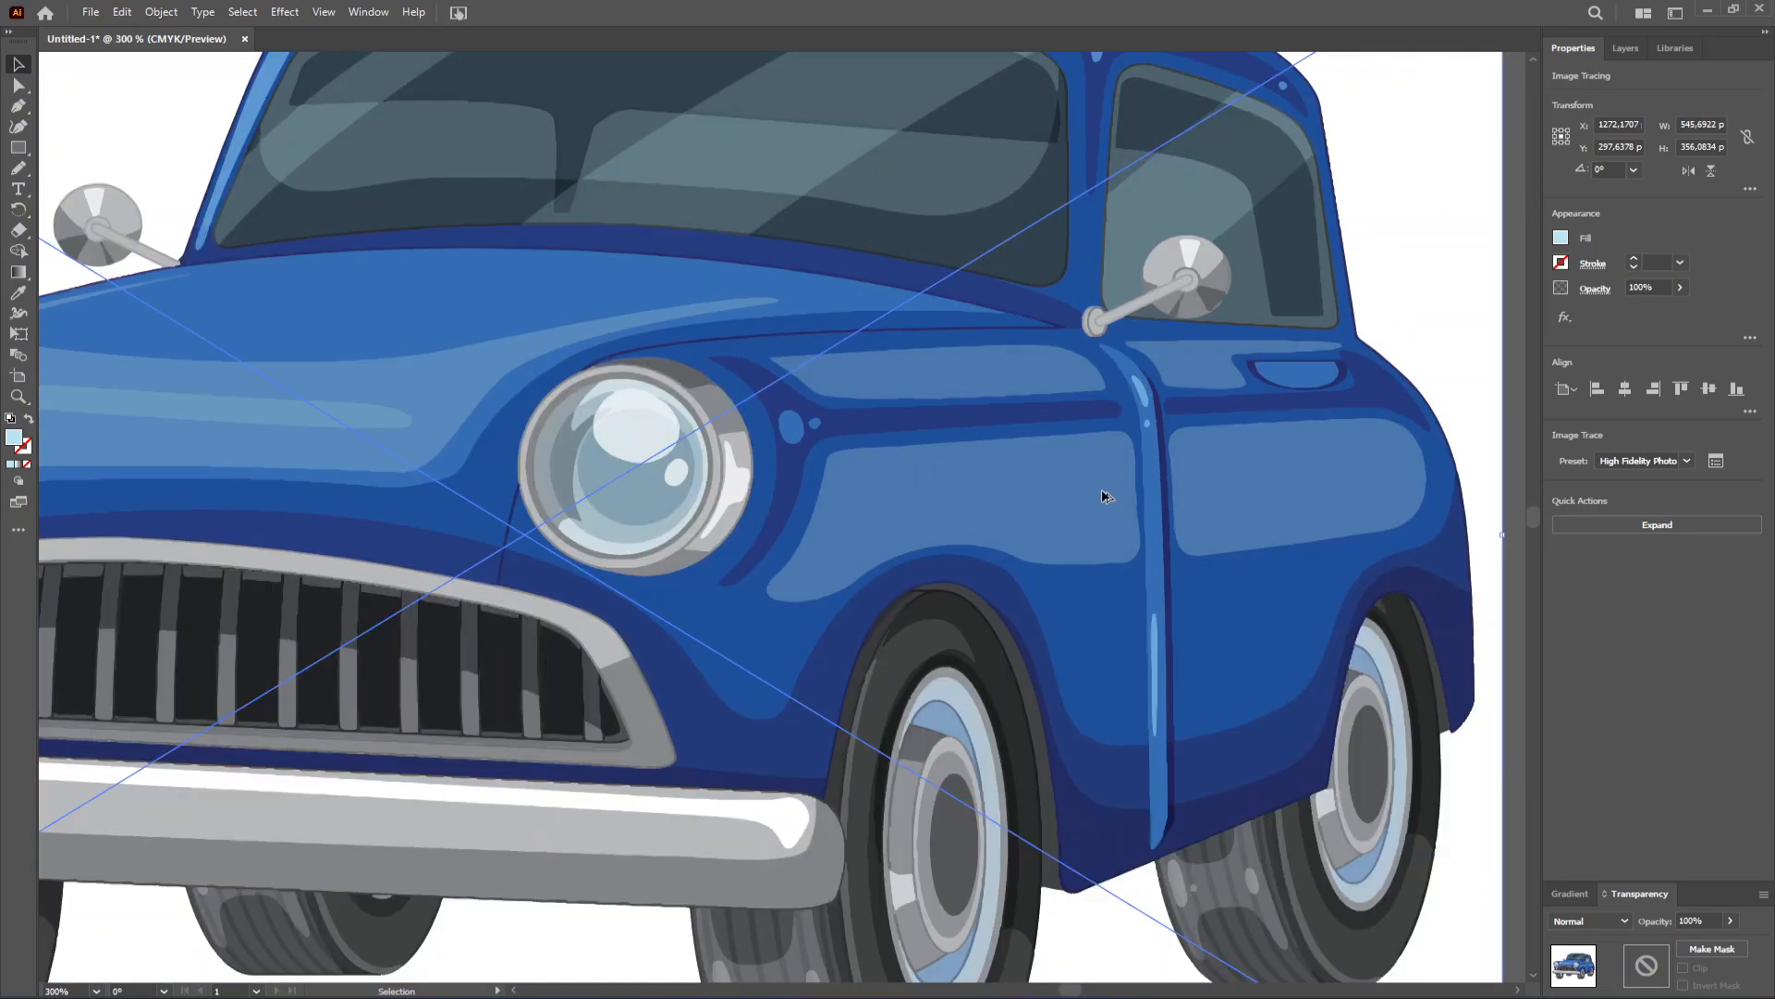
scroll(1101, 499, down, 1)
scroll(1093, 538, down, 1)
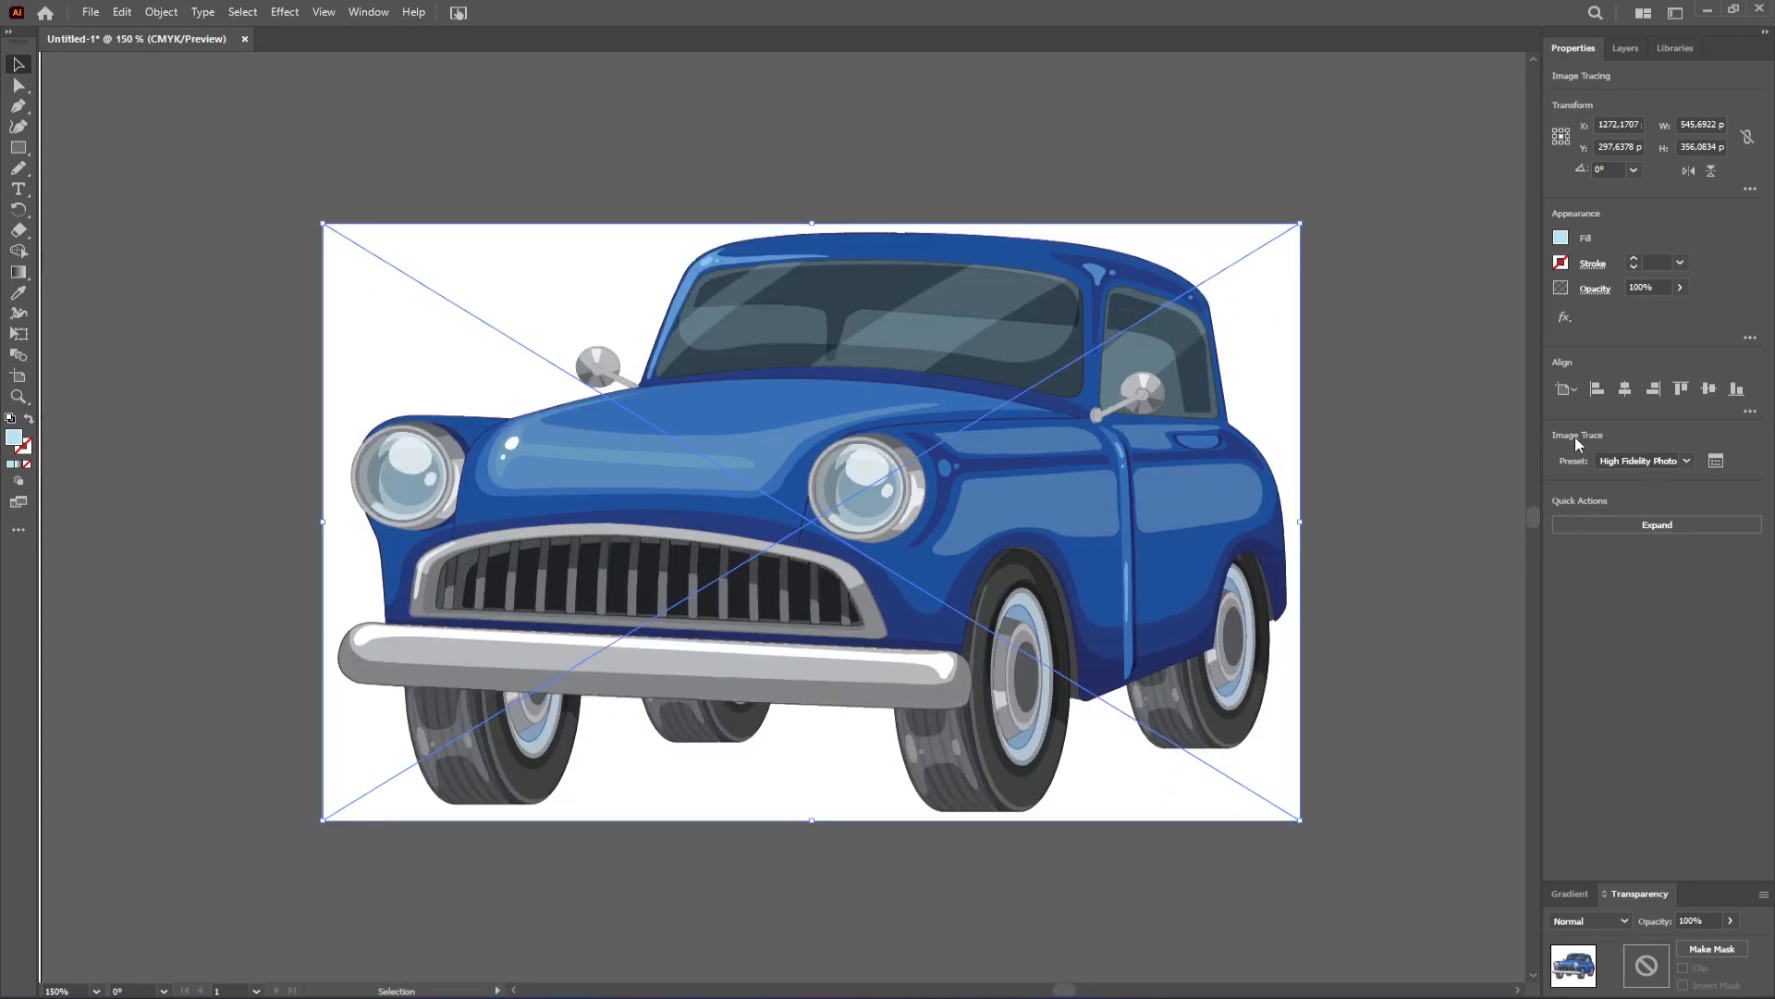
click(1716, 460)
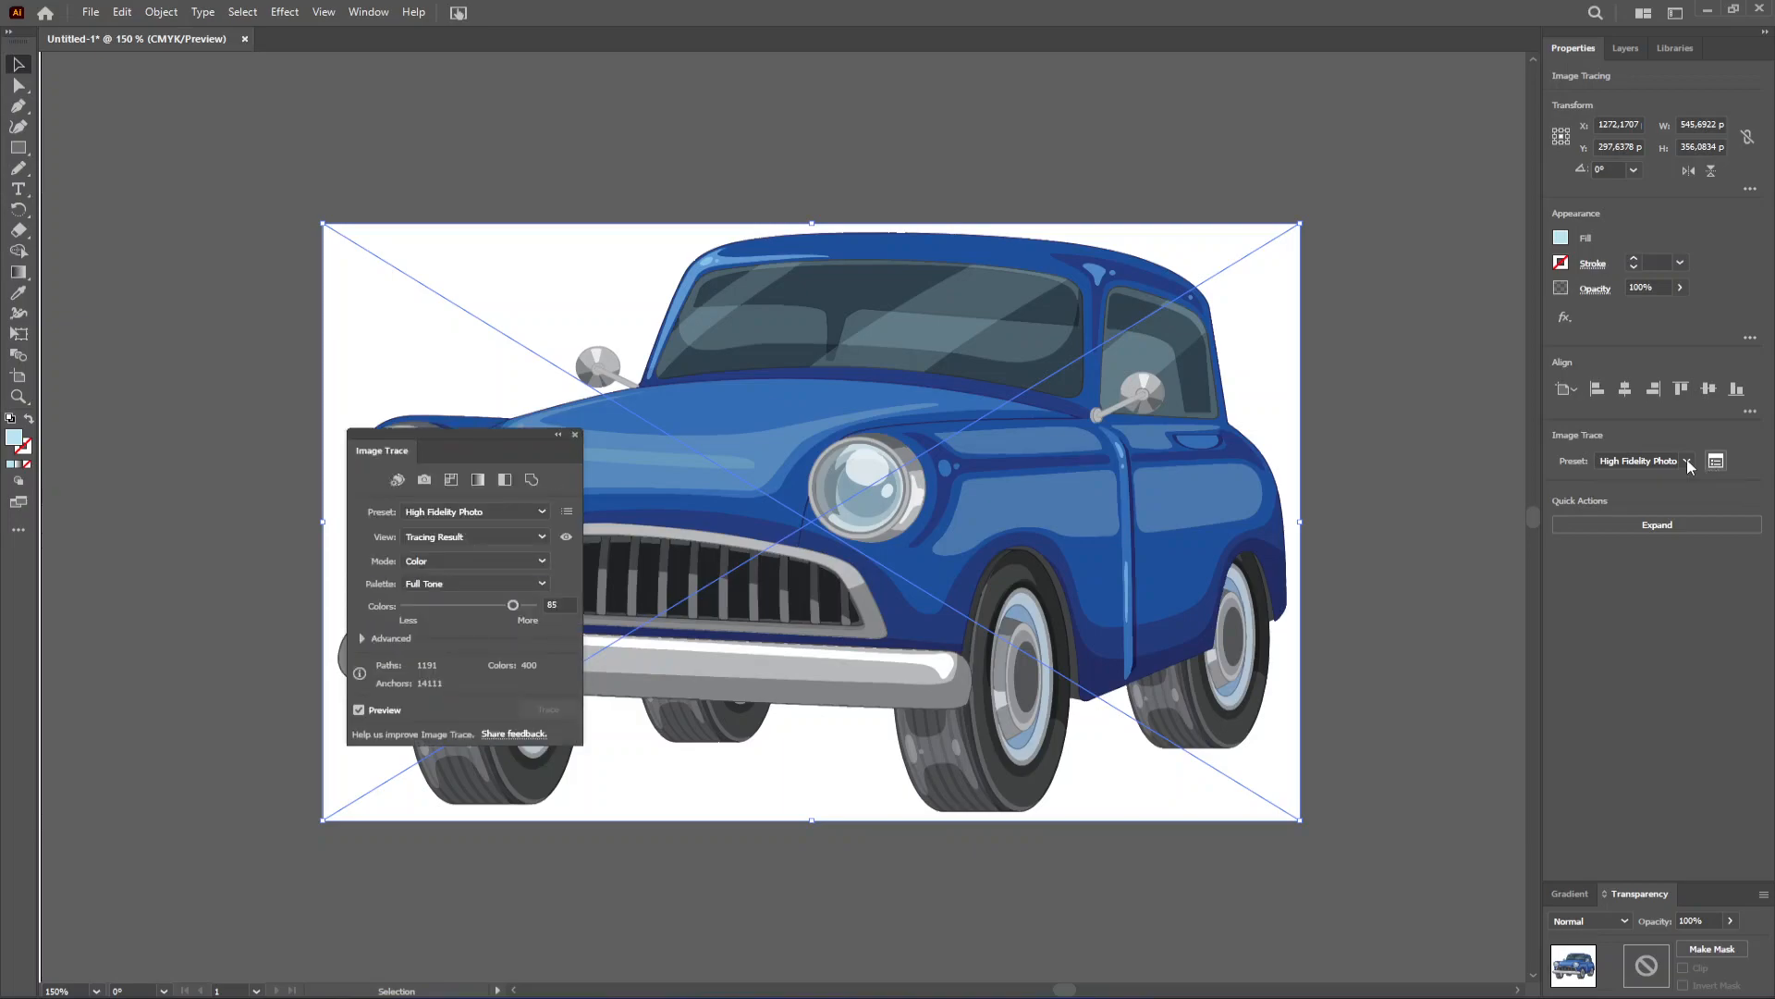
mouse_move(516, 440)
mouse_down()
mouse_move(1192, 348)
mouse_move(1345, 280)
mouse_move(1388, 284)
mouse_up()
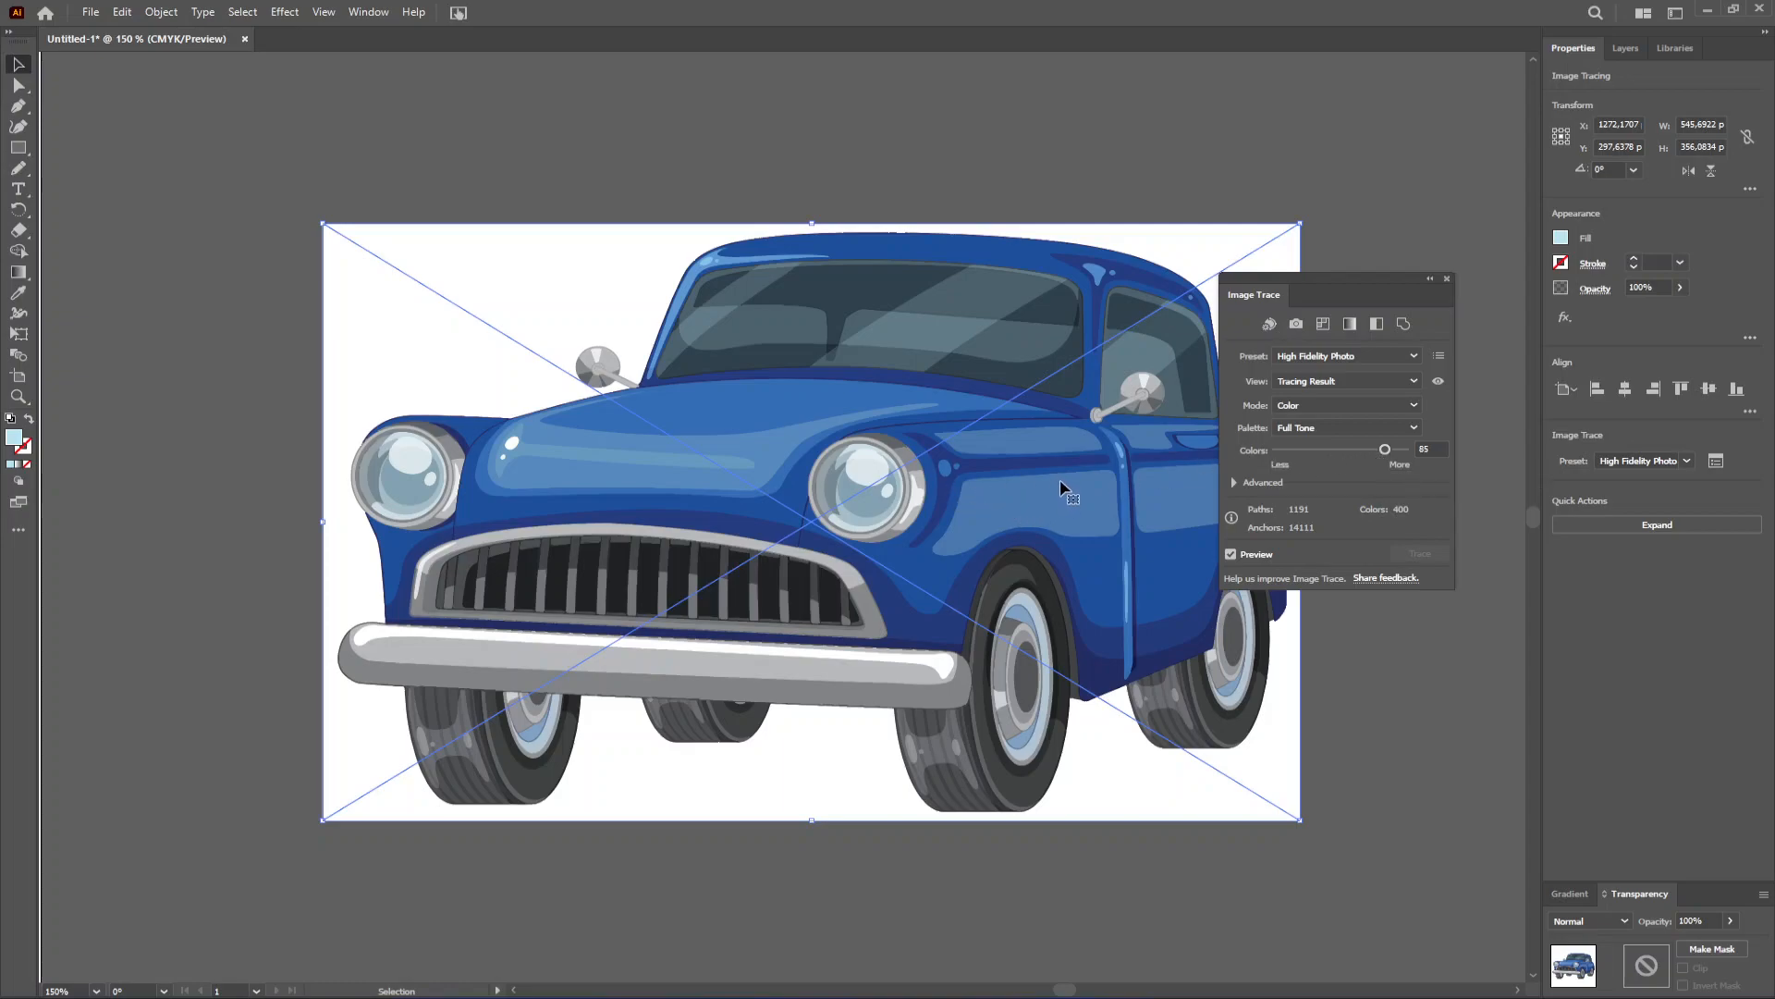
click(1236, 483)
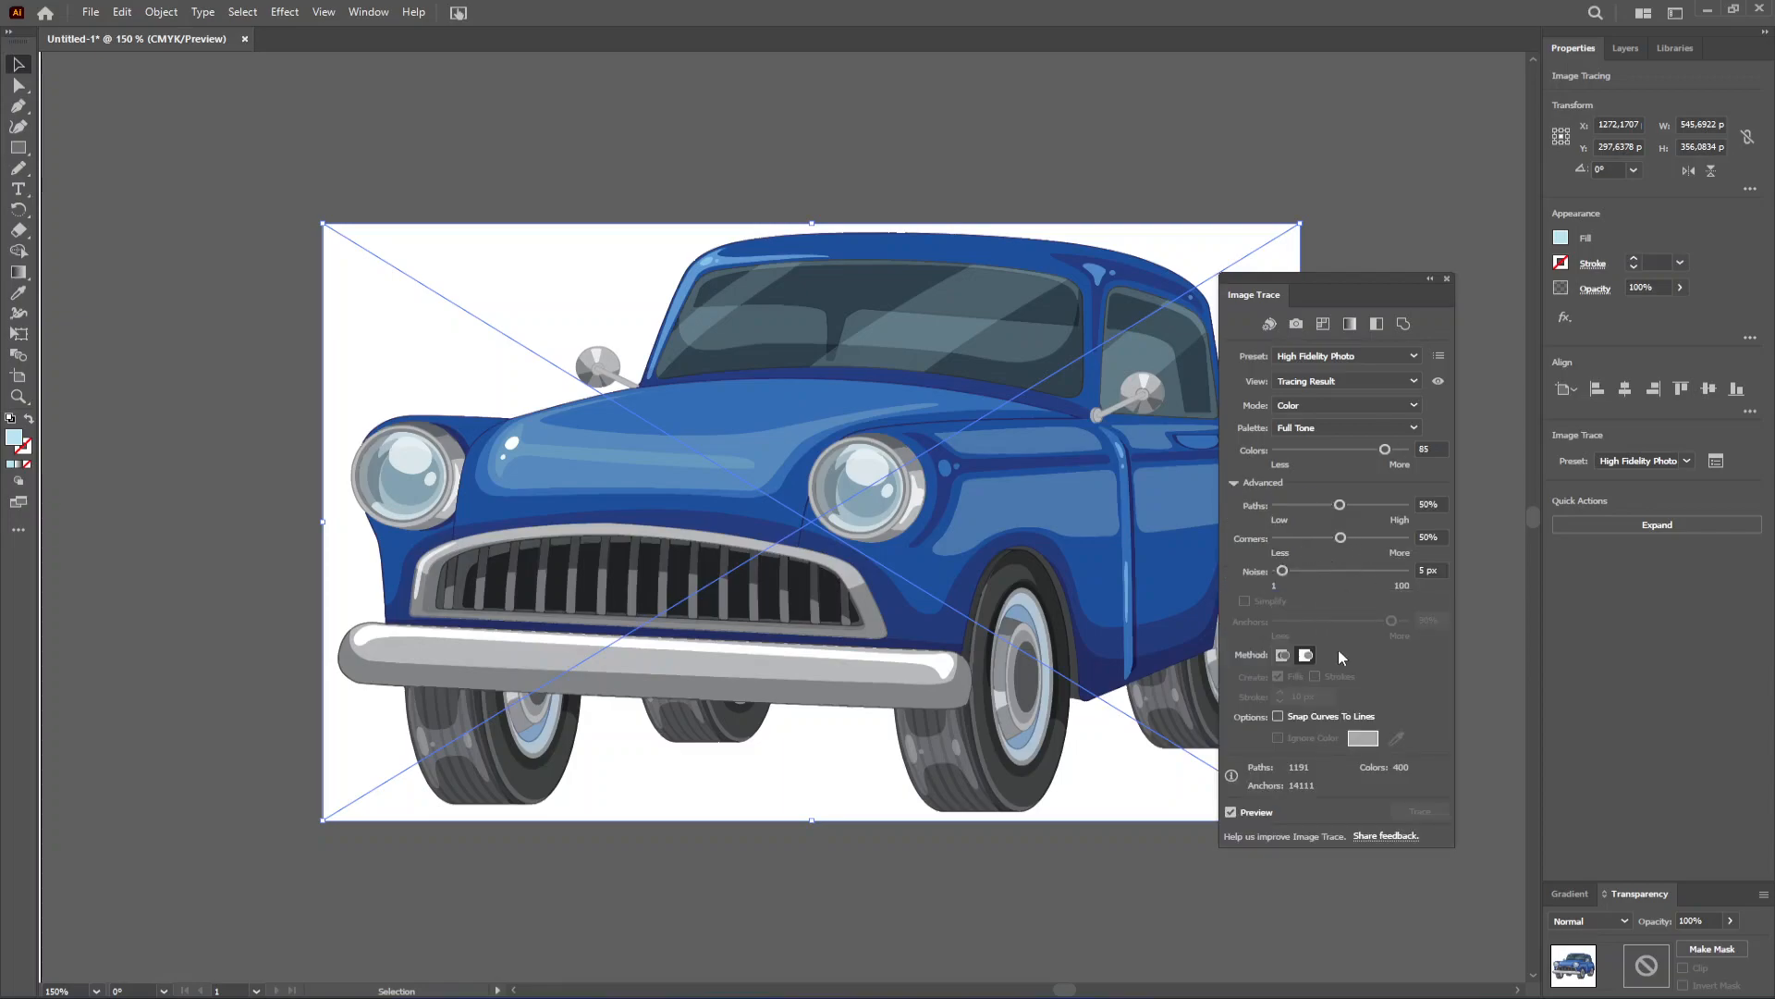
click(1447, 279)
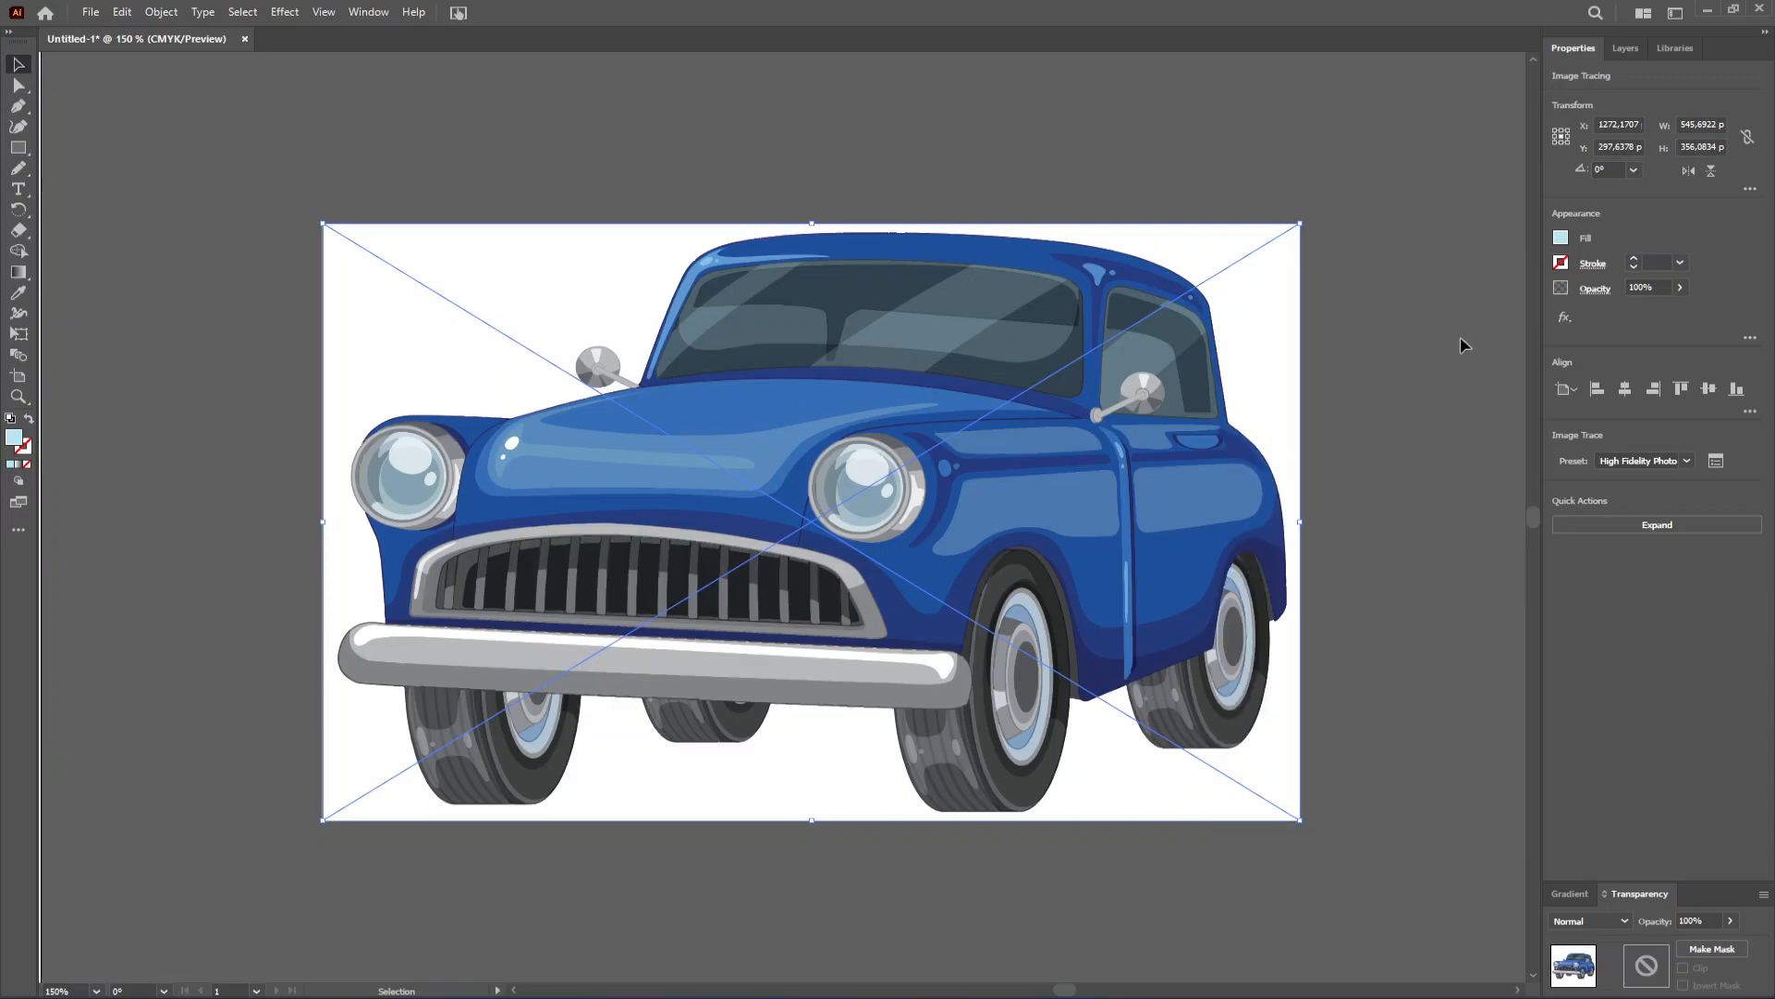
Step: Expand the car tracing into editable vector paths, deselect it and check the paths in Outline view before returning to Preview
click(1642, 527)
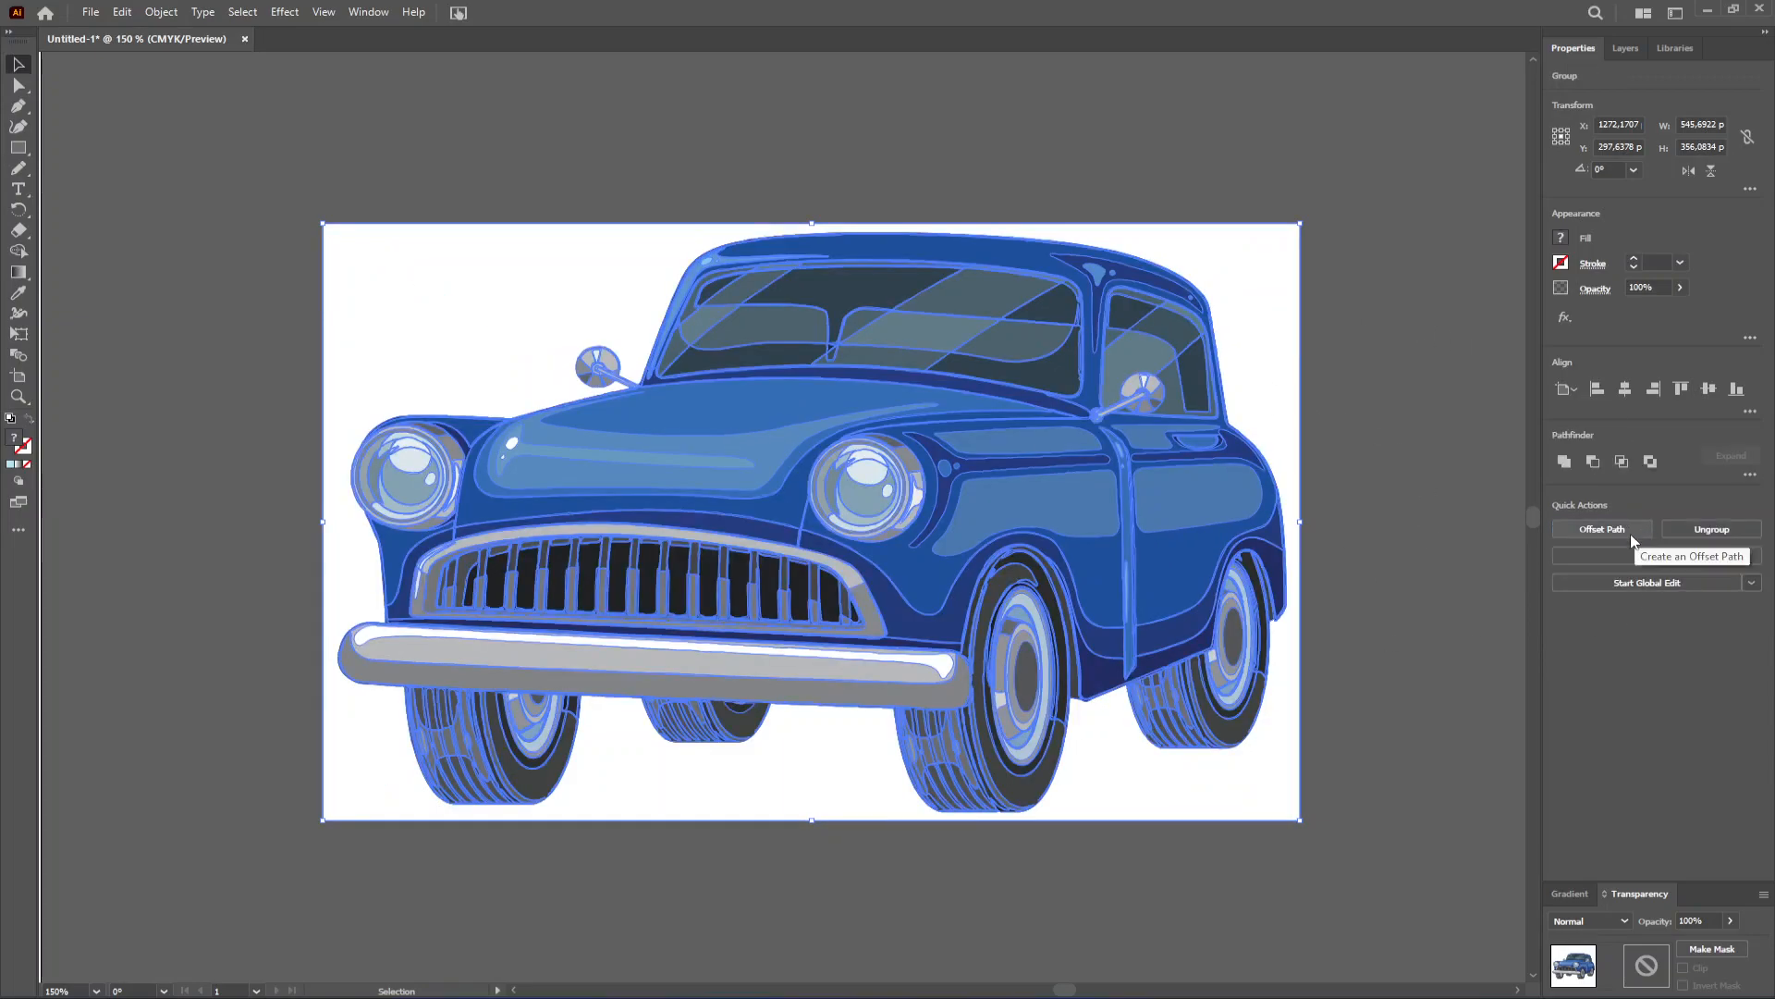
click(695, 167)
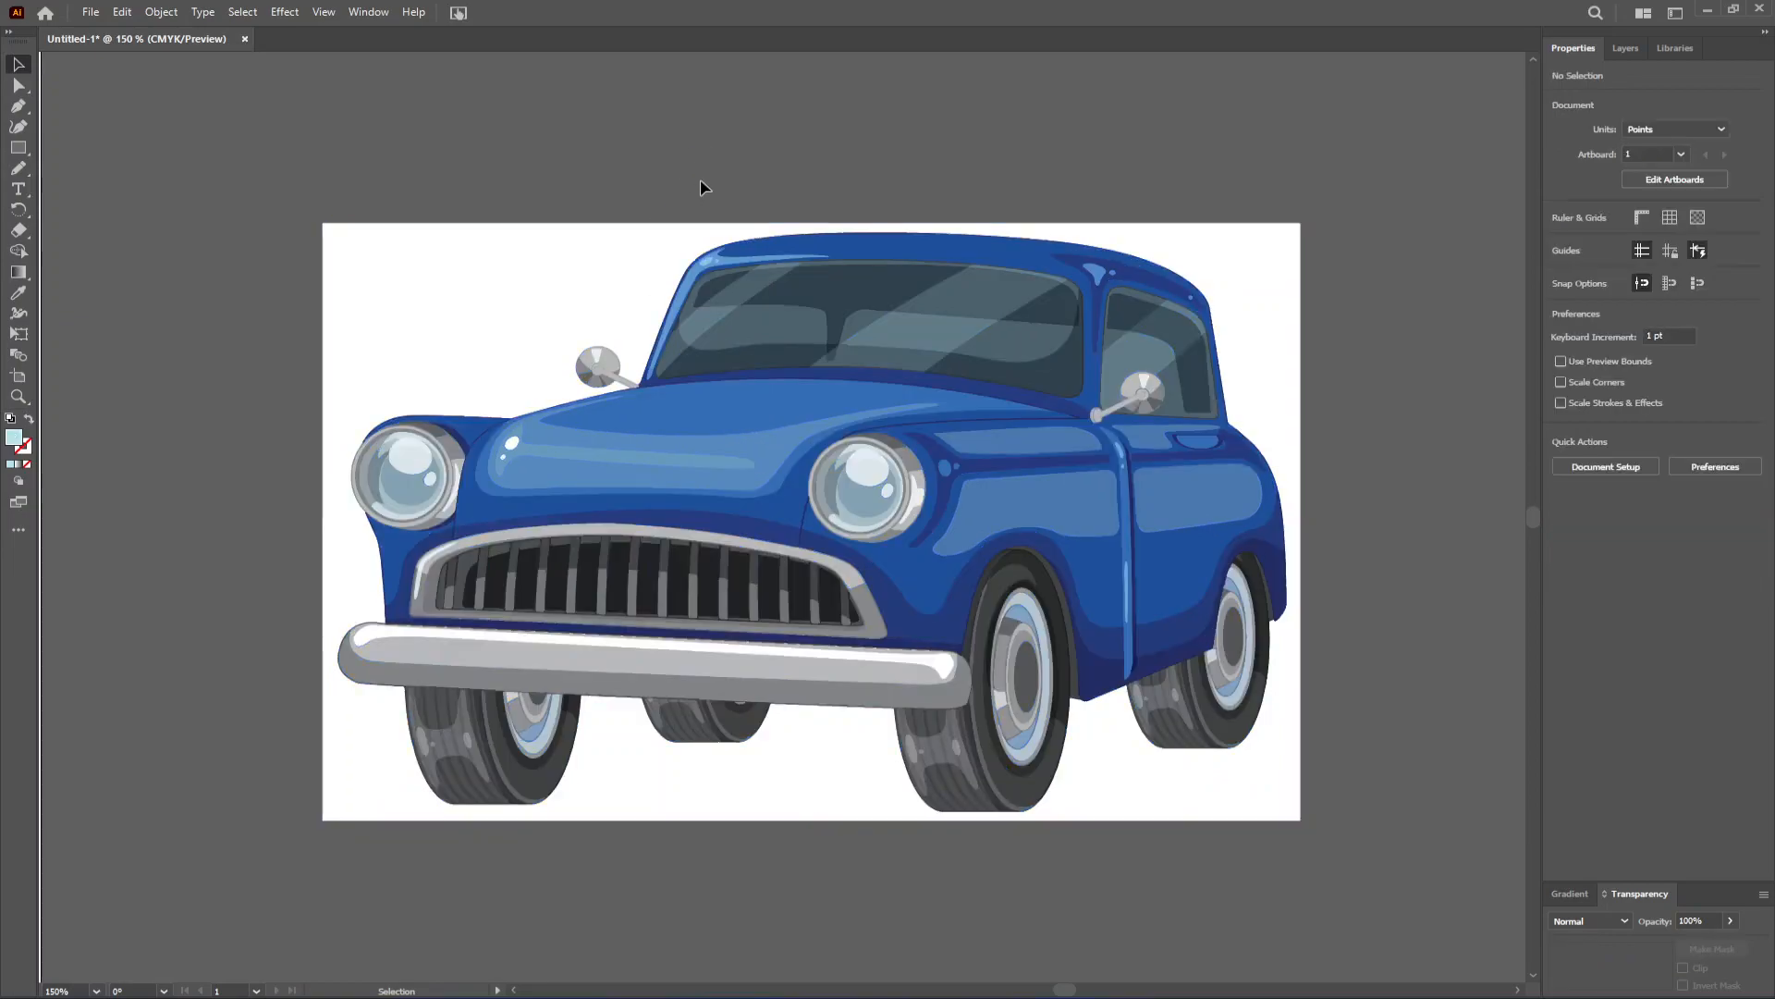
key(ctrl+y)
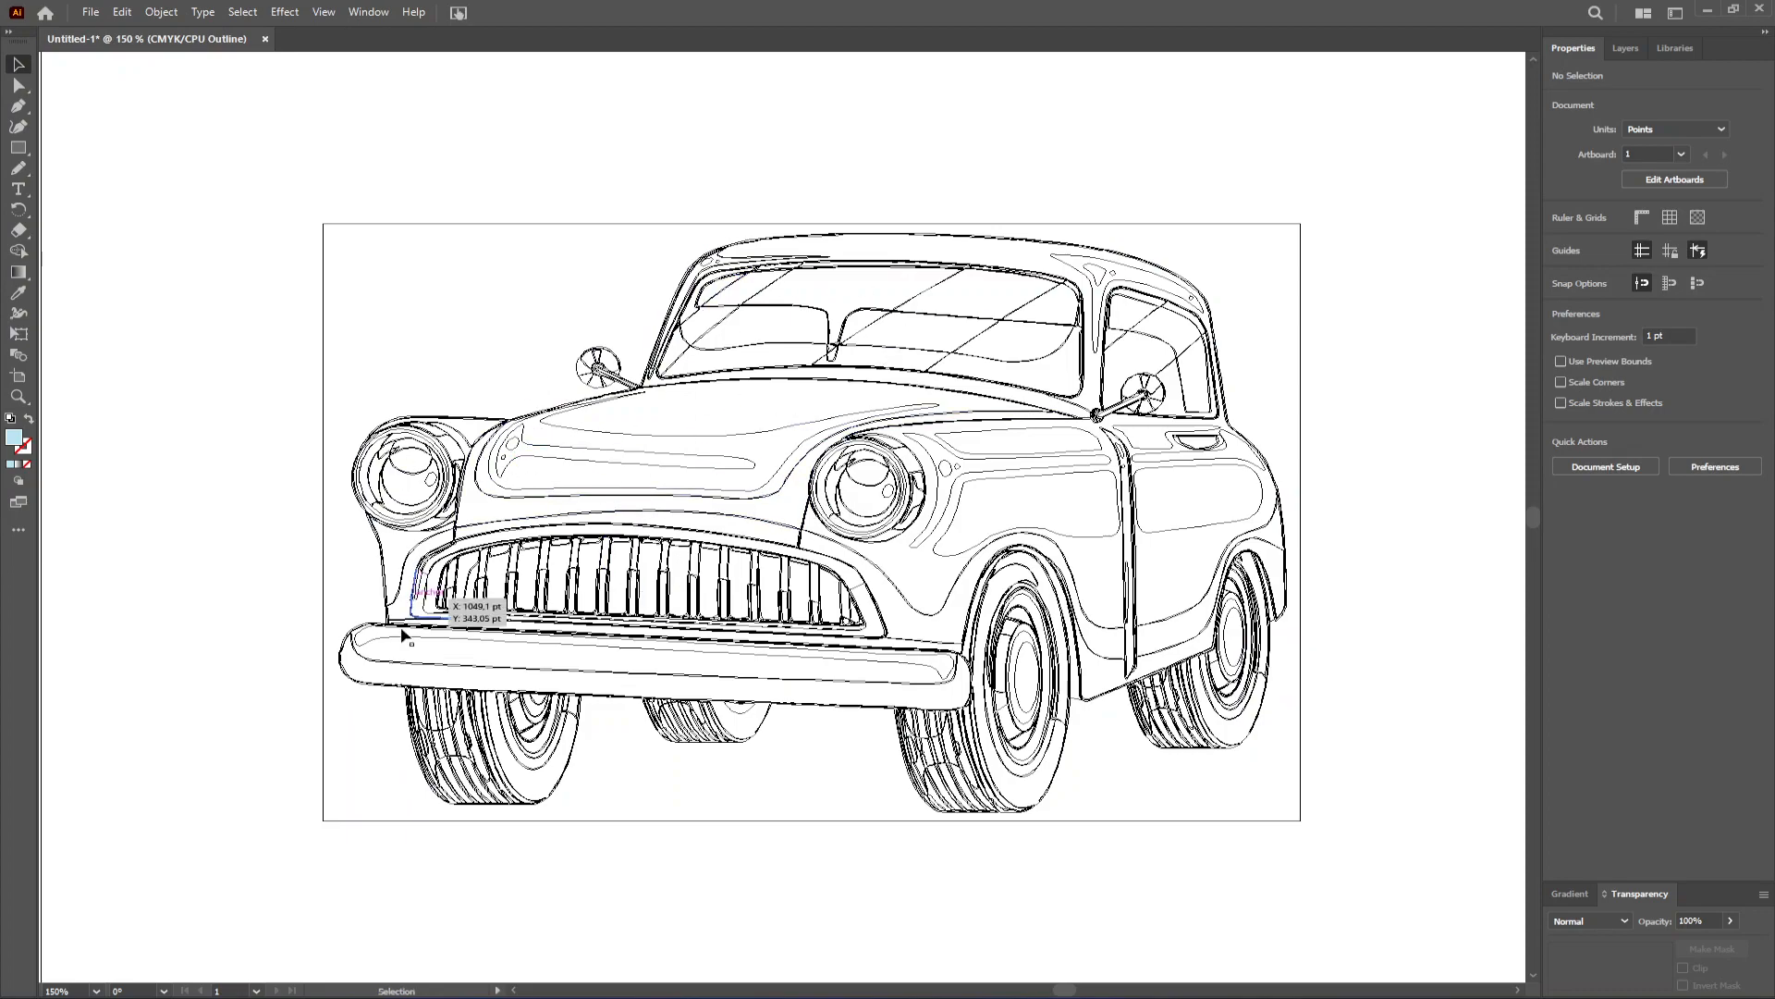
key(ctrl+y)
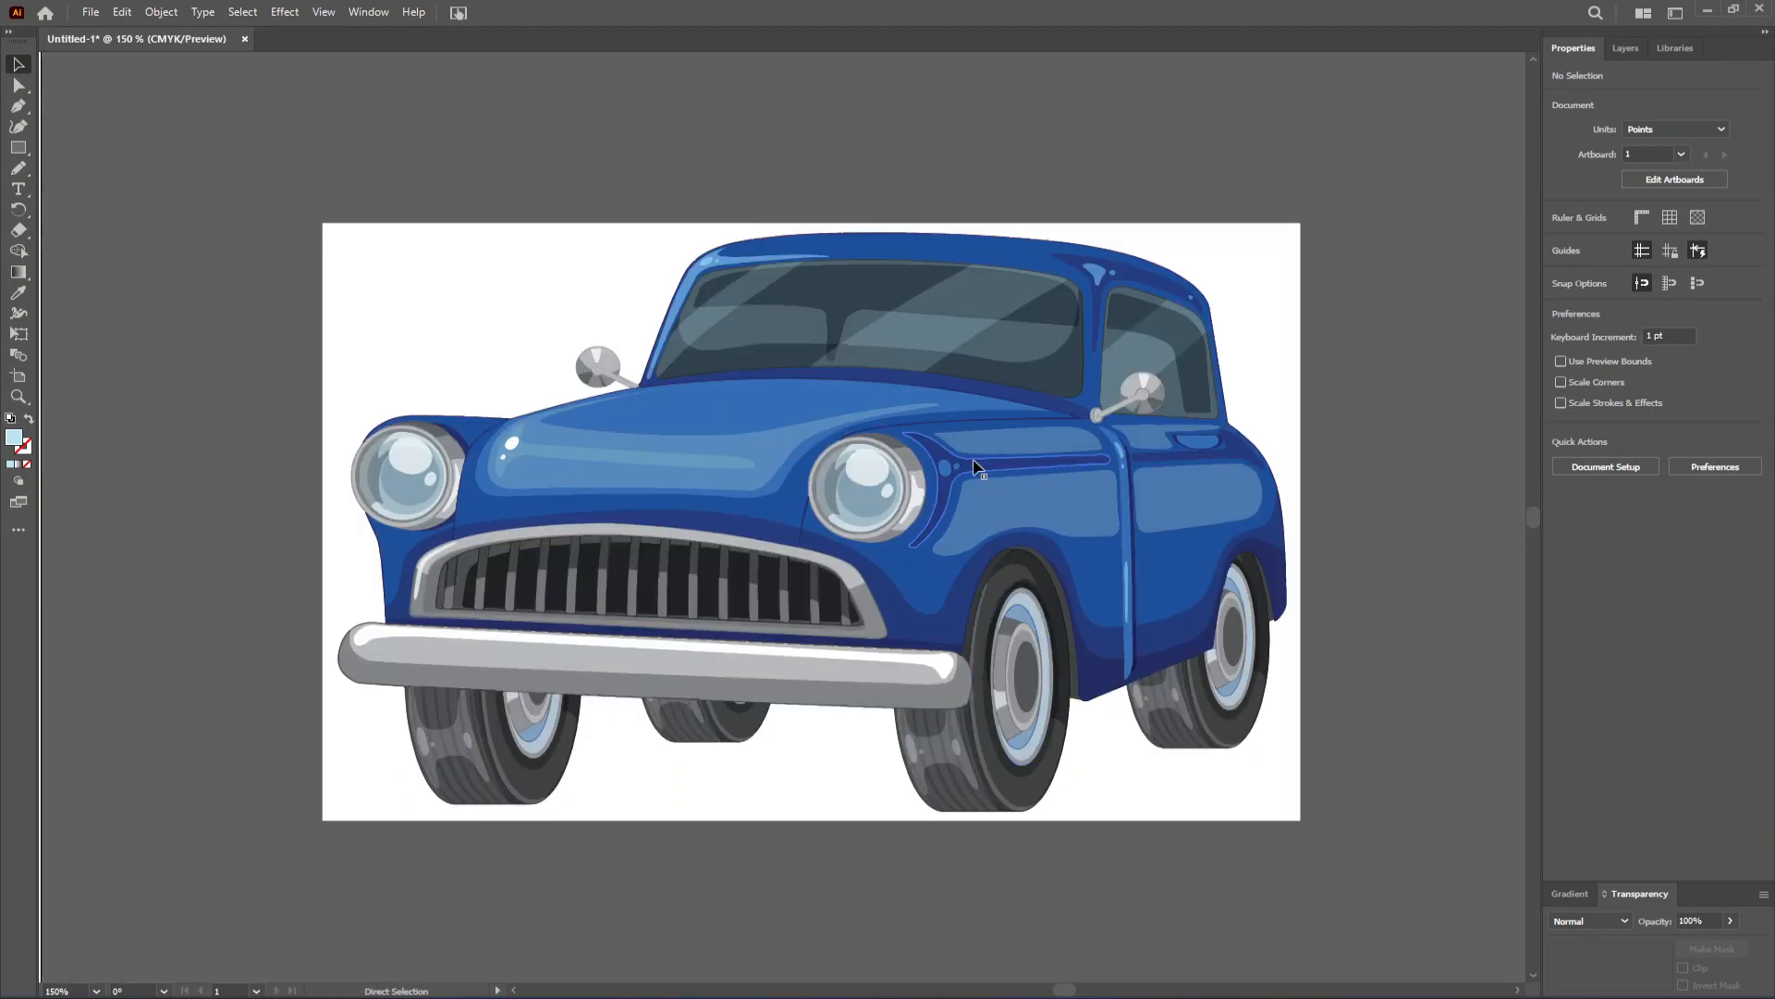
Step: Examine the edges of the expanded vector car at high magnification around the headlight and view the whole drawing
alt+scroll(966, 435, up, 10)
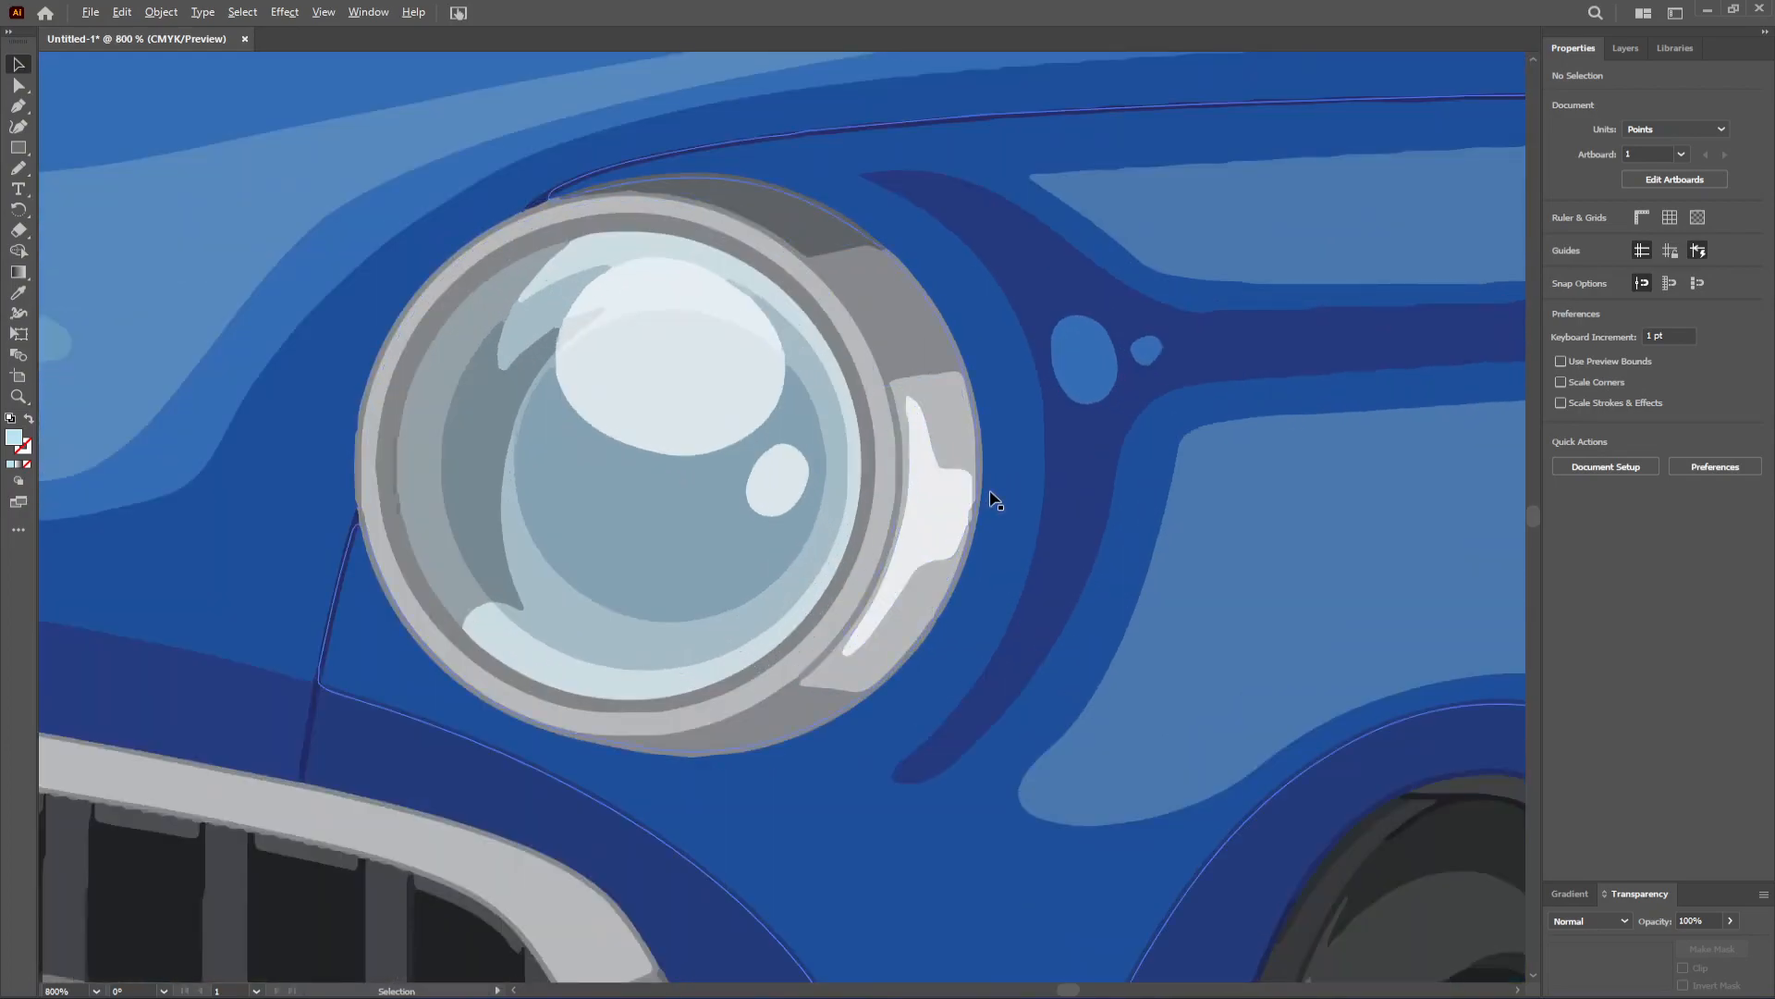
alt+scroll(957, 489, up, 12)
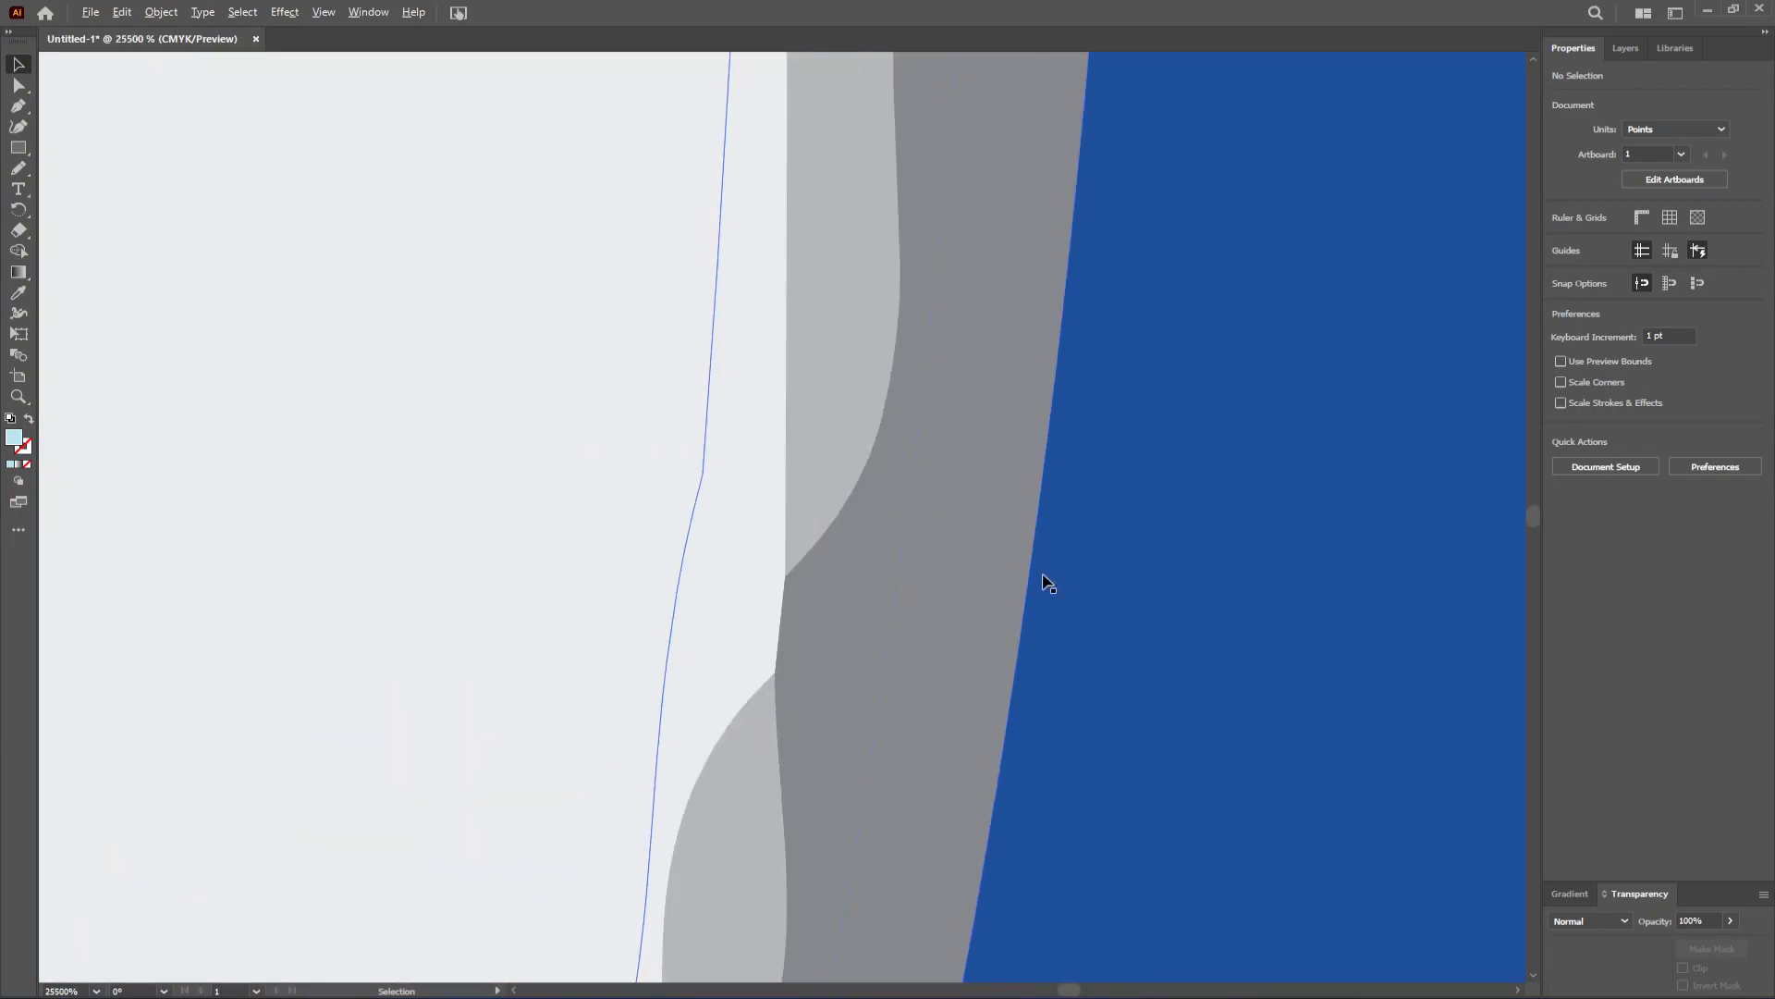
alt+scroll(1052, 583, down, 20)
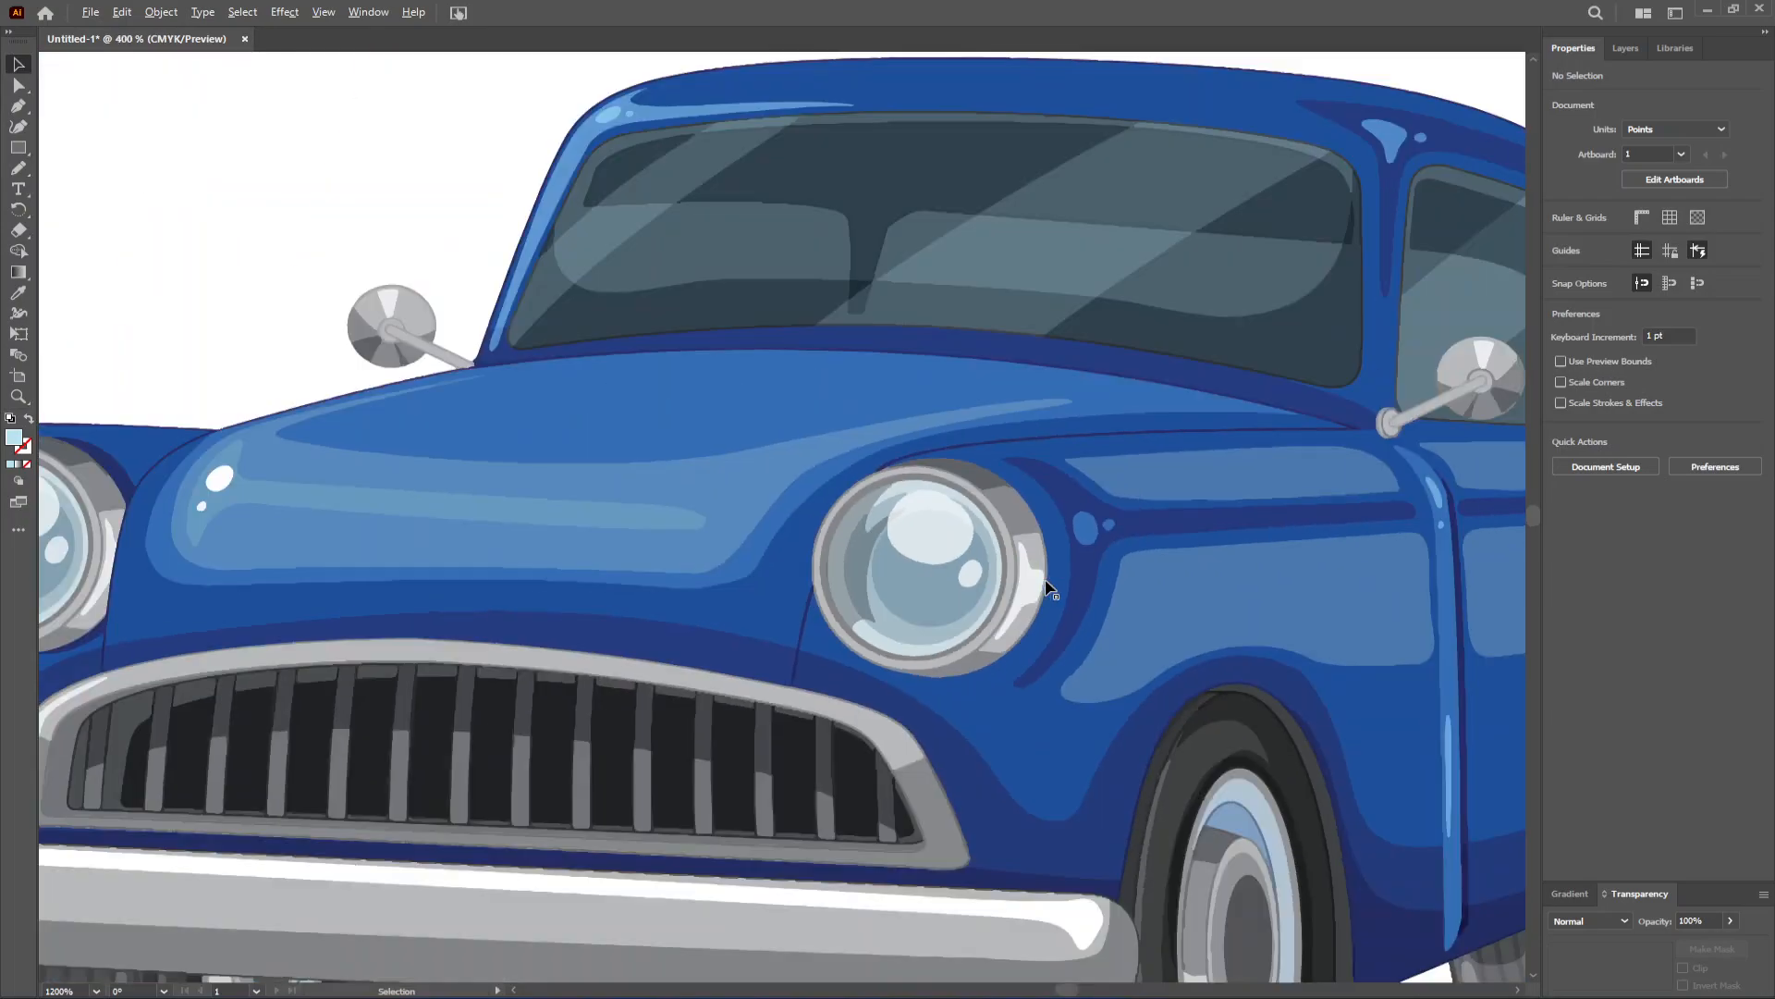
alt+scroll(1001, 566, down, 5)
alt+scroll(925, 592, up, 4)
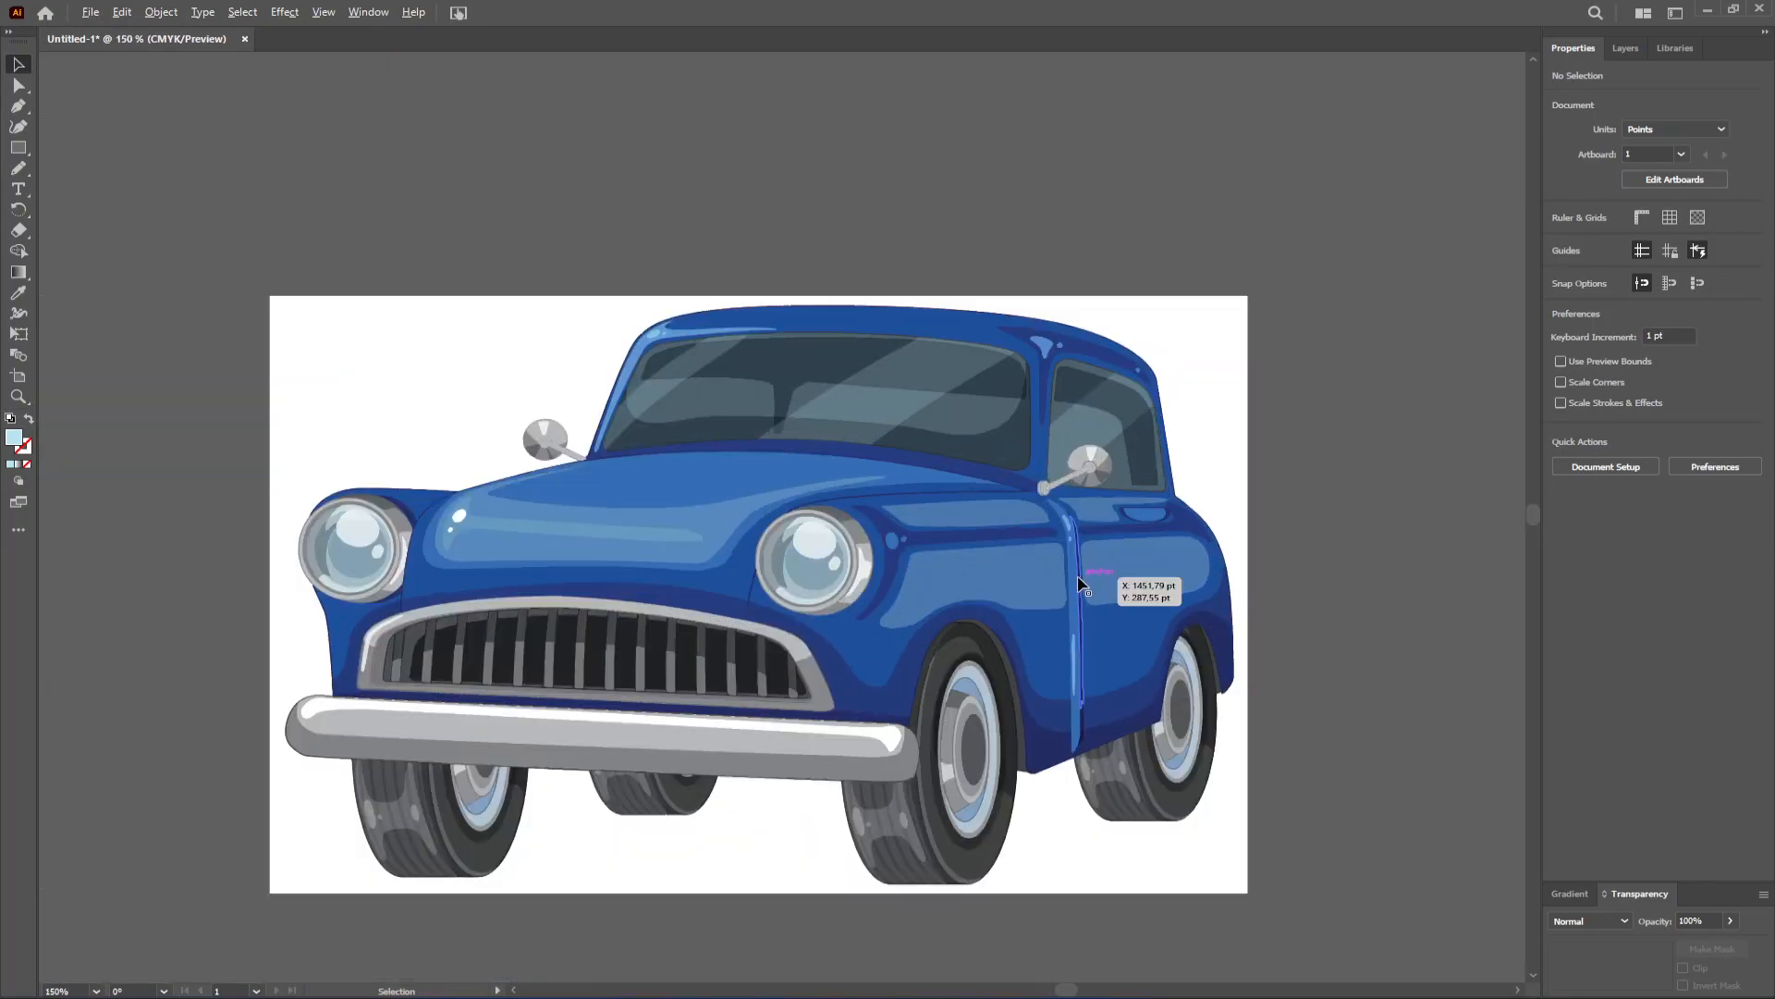
scroll(943, 587, down, 2)
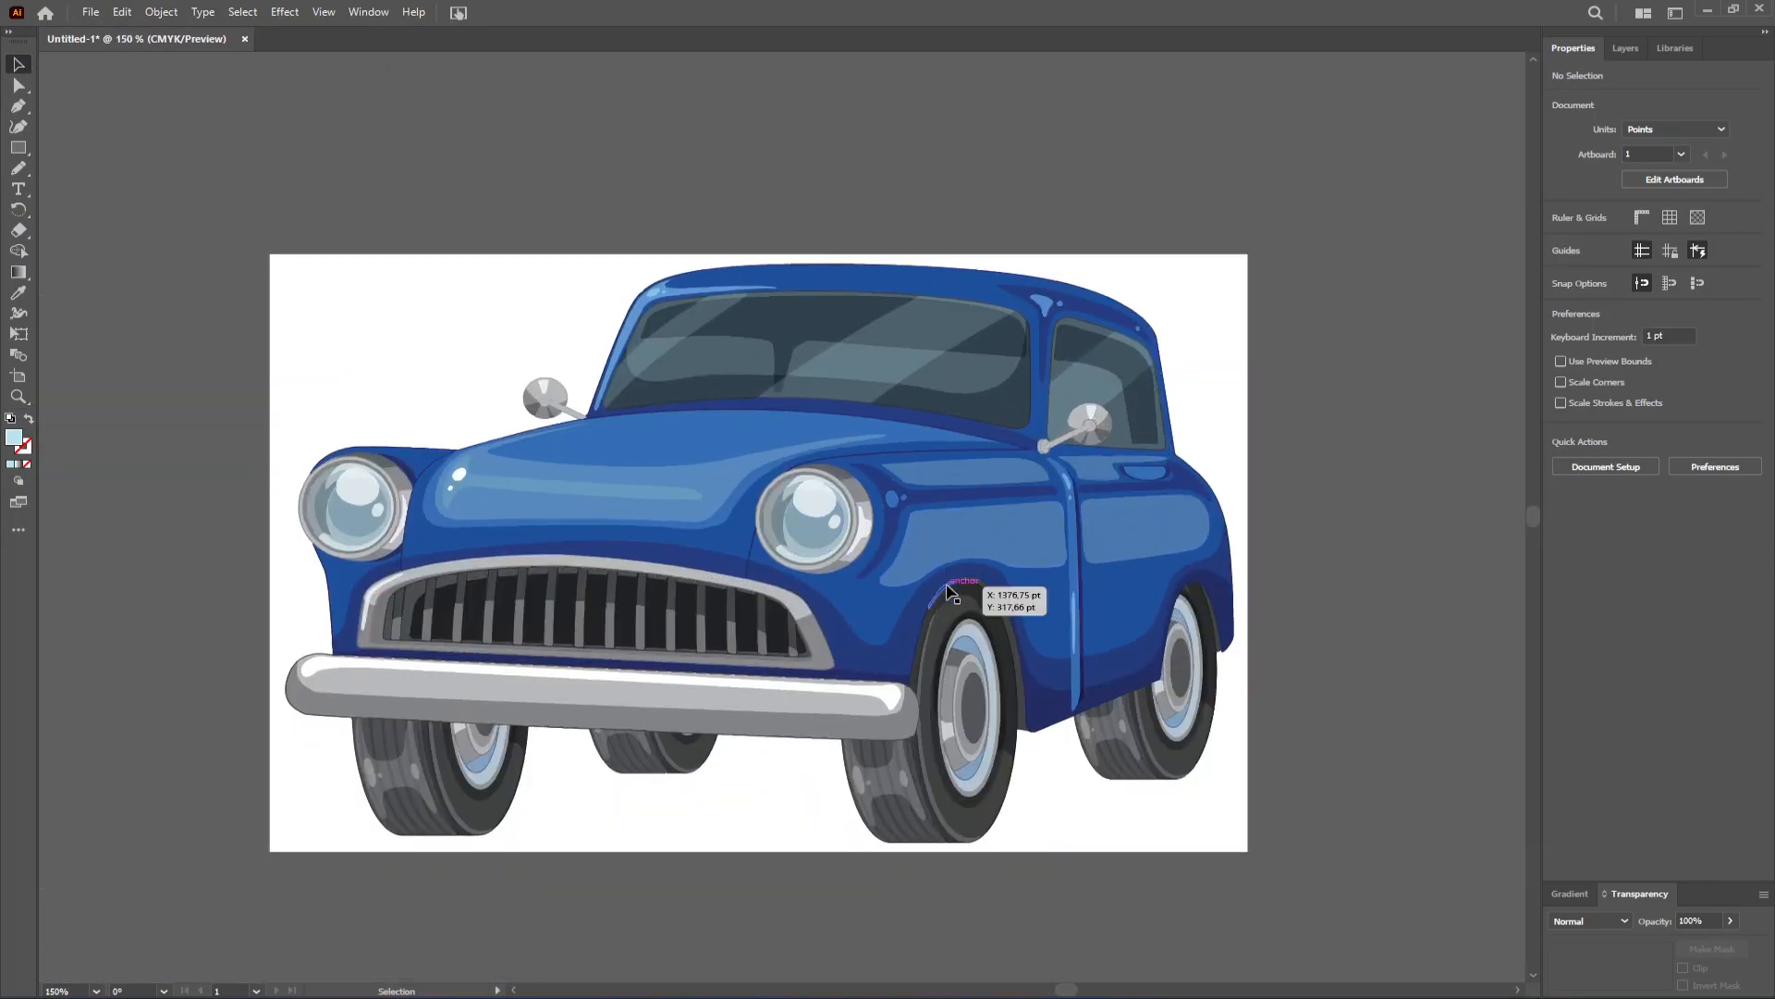